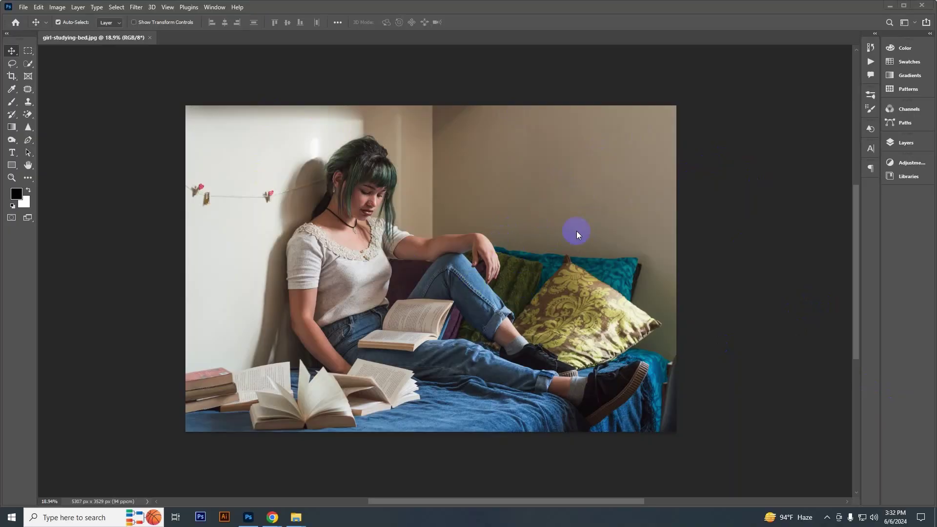
Add an Exposure adjustment layer with exposure -1.83 and gamma 0.84 to darken the bedroom photo.
{"action": "left_click", "coordinate": [914, 143]}
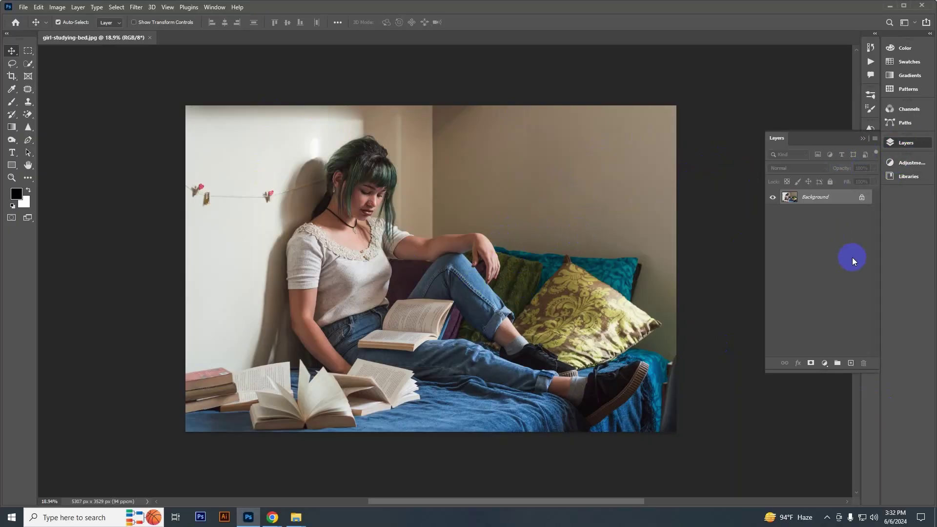
{"action": "left_click", "coordinate": [826, 363]}
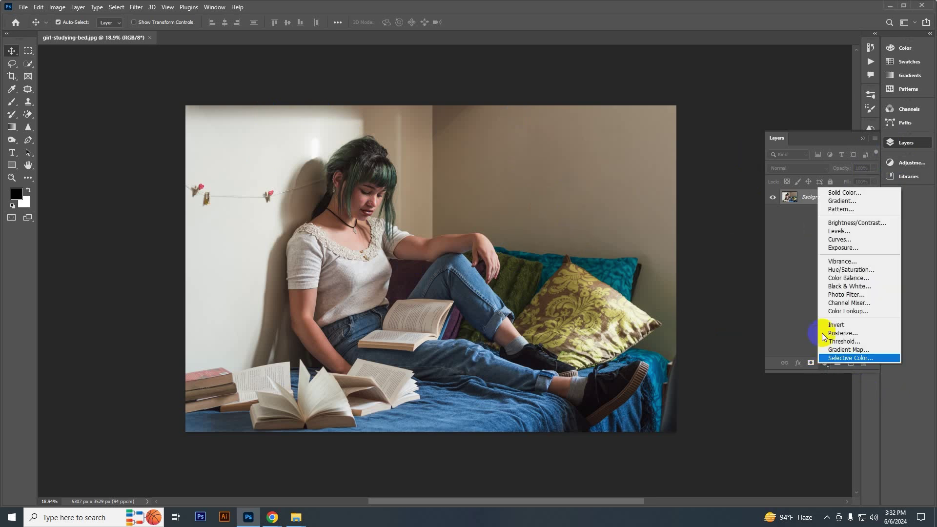
{"action": "left_click", "coordinate": [867, 249]}
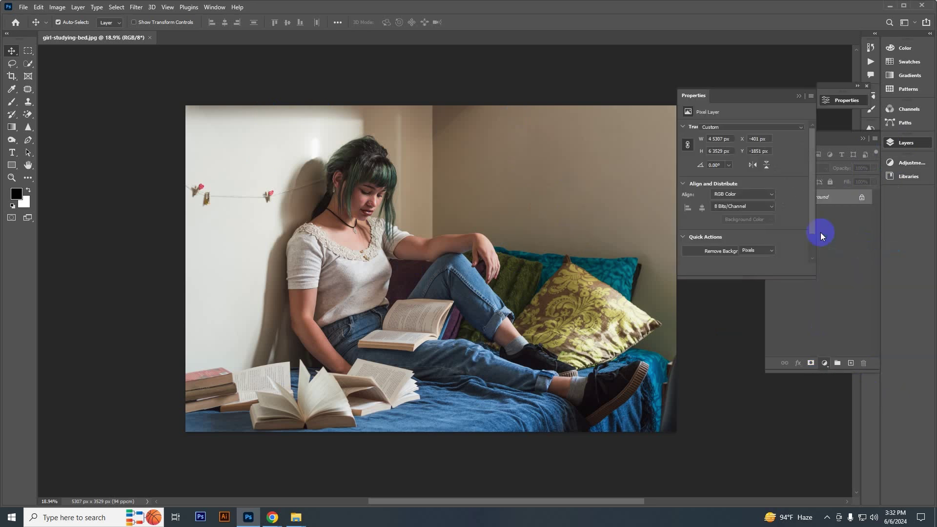
{"action": "left_click_drag", "start_coordinate": [741, 152], "coordinate": [740, 151]}
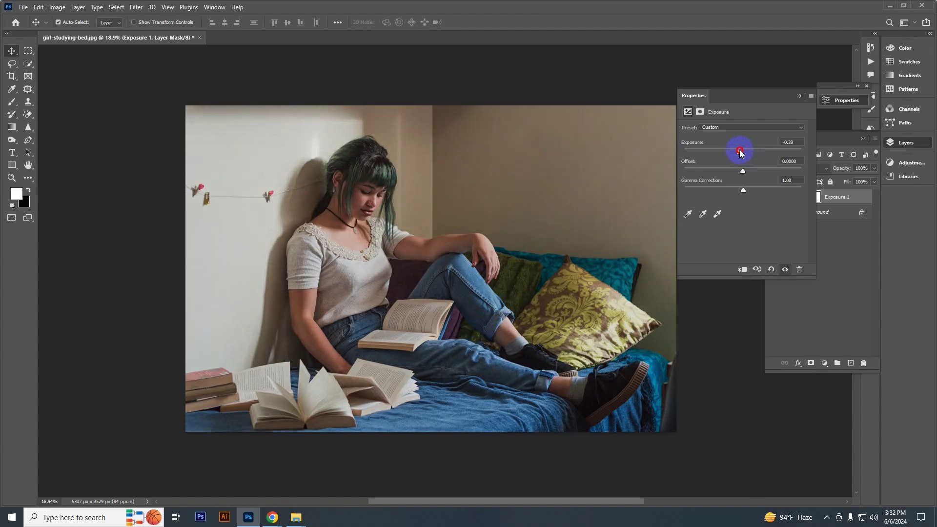
{"action": "left_click_drag", "start_coordinate": [740, 153], "coordinate": [726, 152]}
{"action": "left_click_drag", "start_coordinate": [743, 190], "coordinate": [750, 190]}
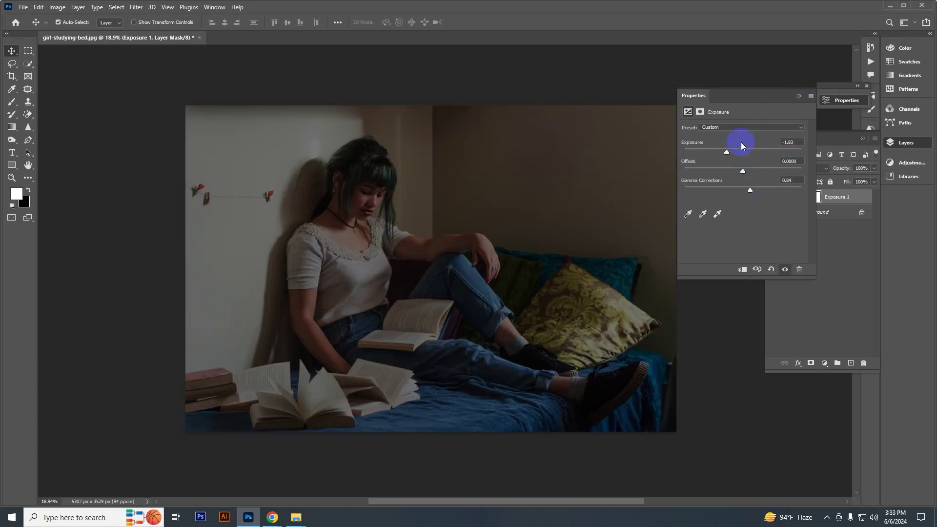
{"action": "left_click", "coordinate": [846, 100]}
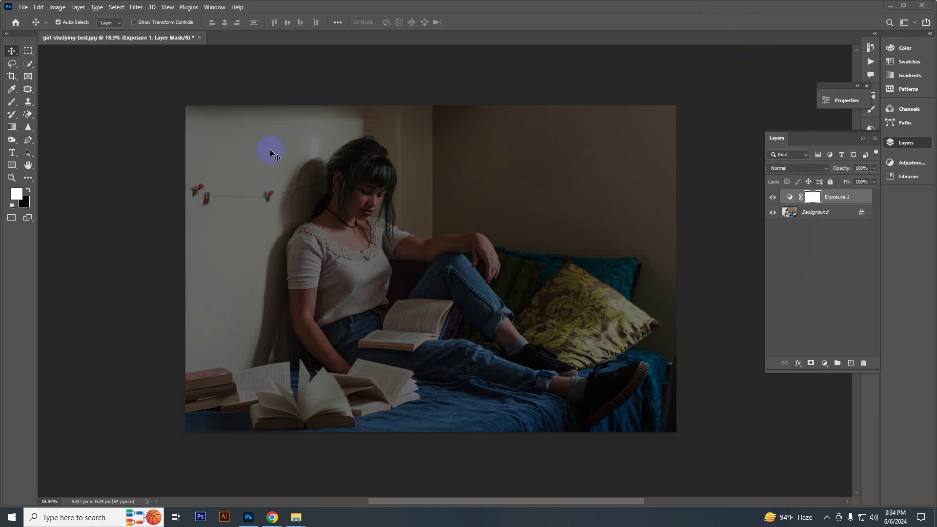
Create a new white 1400 × 1400 px, 300 ppi document from the Custom preset.
{"action": "left_click", "coordinate": [23, 6]}
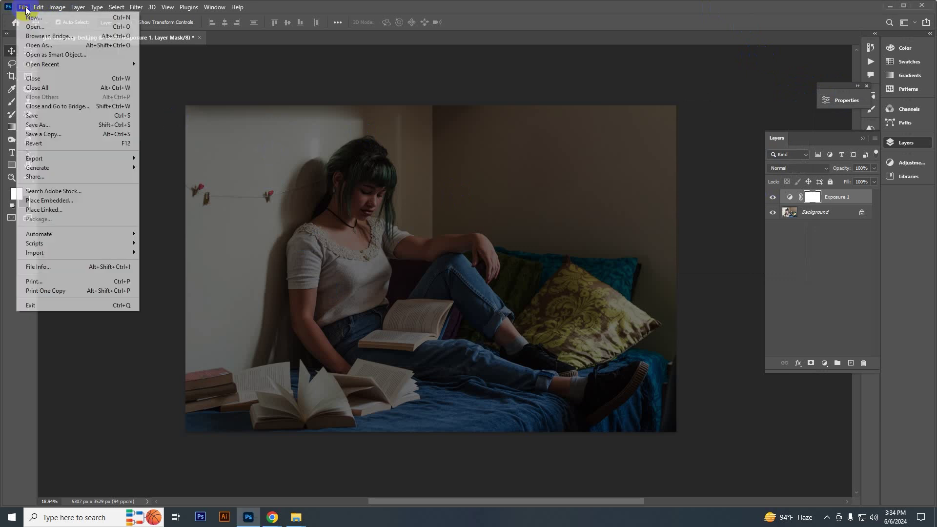
{"action": "left_click", "coordinate": [25, 15]}
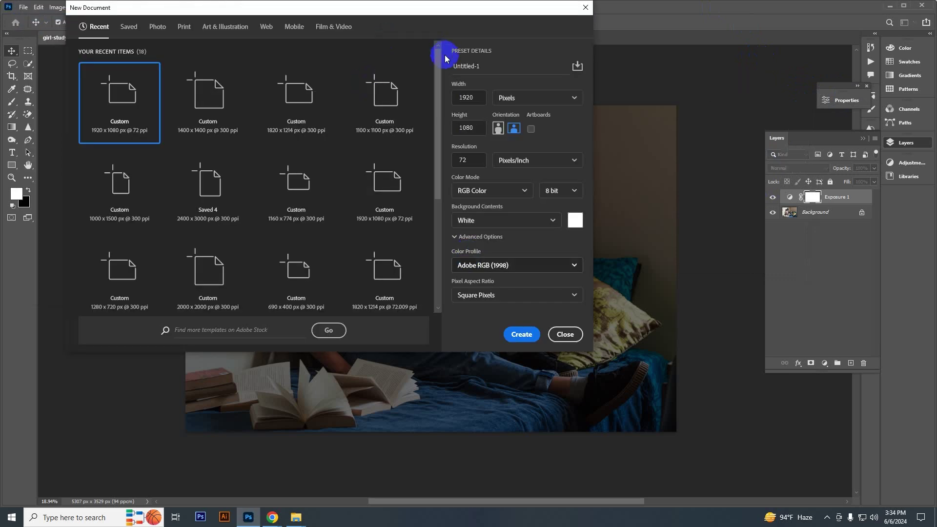
{"action": "left_click", "coordinate": [307, 98]}
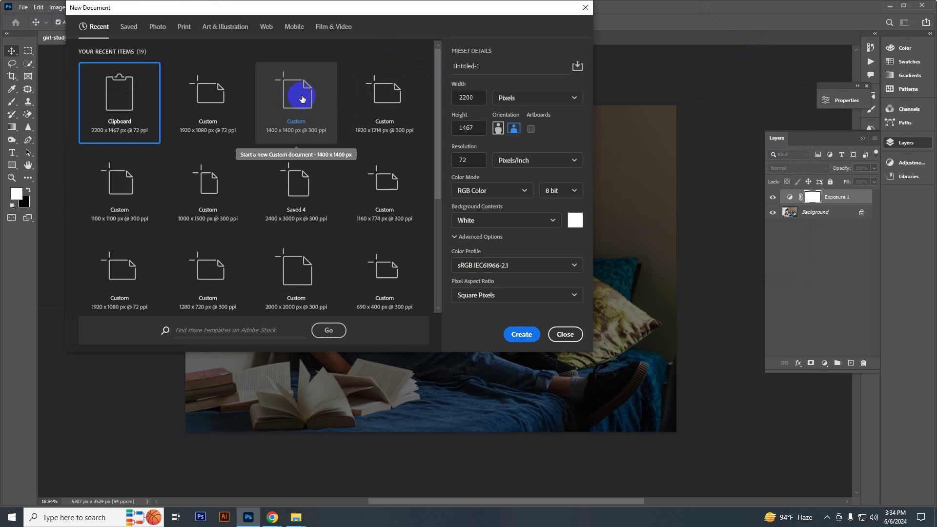
{"action": "left_click", "coordinate": [521, 337]}
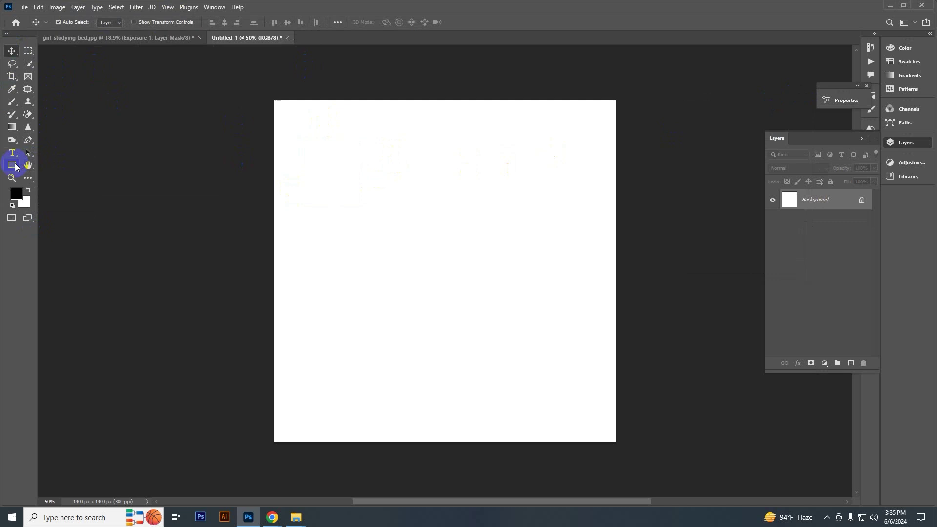
Draw a black-filled rectangle near the canvas's top-left.
{"action": "left_click", "coordinate": [15, 167]}
{"action": "left_click", "coordinate": [145, 175]}
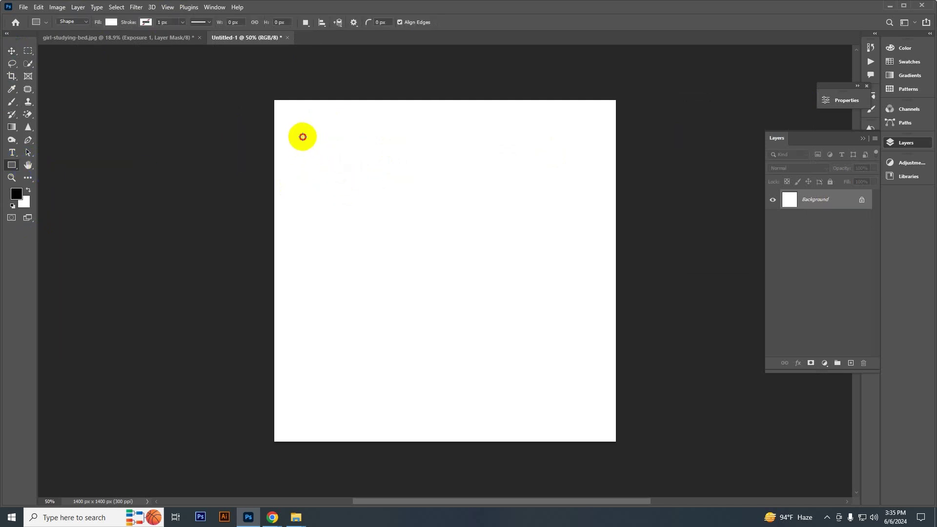
{"action": "mouse_move", "coordinate": [303, 137]}
{"action": "left_mouse_down"}
{"action": "mouse_move", "coordinate": [368, 217]}
{"action": "mouse_move", "coordinate": [362, 202]}
{"action": "left_mouse_up"}
{"action": "left_click", "coordinate": [111, 23]}
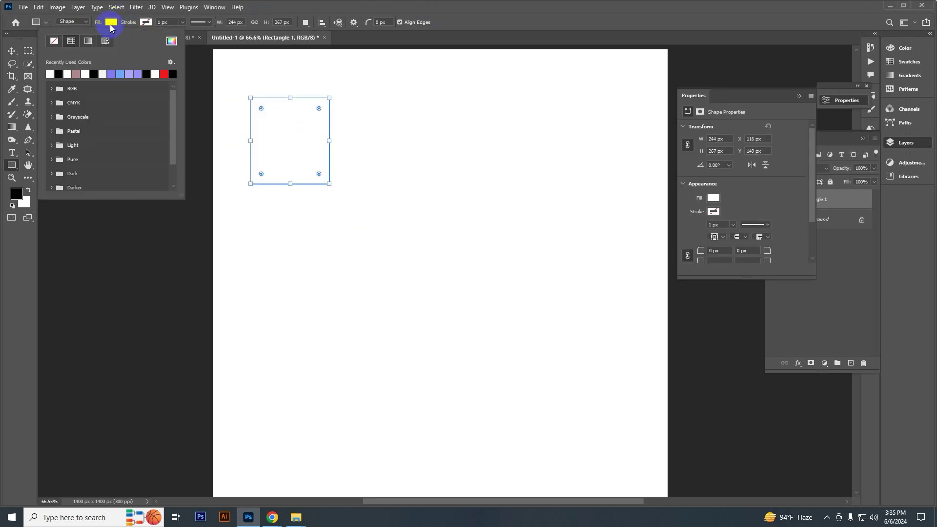
{"action": "left_click", "coordinate": [60, 74]}
{"action": "left_click", "coordinate": [145, 23]}
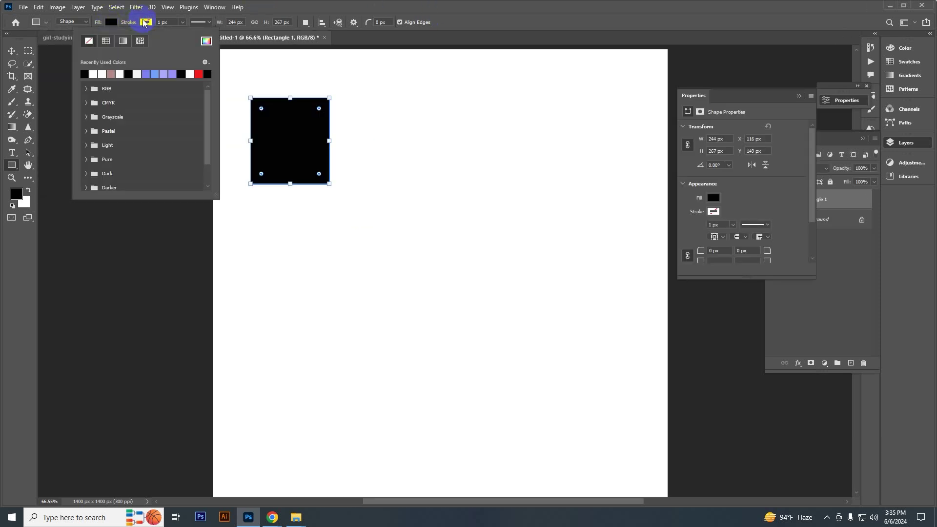
Duplicate the rectangle to the right to make a row of four.
{"action": "key", "text": "Escape"}
{"action": "key", "text": "v"}
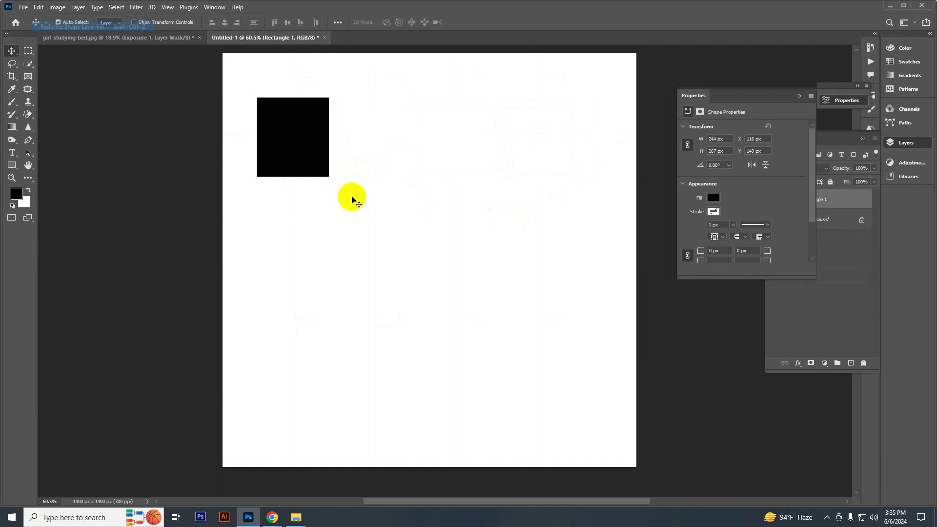
{"action": "left_click", "coordinate": [299, 142]}
{"action": "left_click_drag", "start_coordinate": [300, 145], "coordinate": [383, 150]}
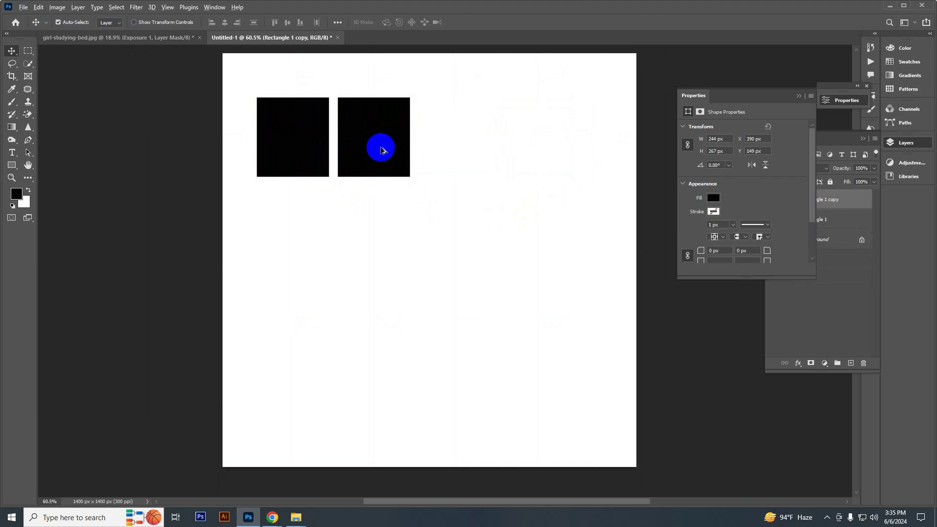
{"action": "key", "text": "ctrl+alt+shift+t"}
{"action": "key", "text": "ctrl+alt+shift+t"}
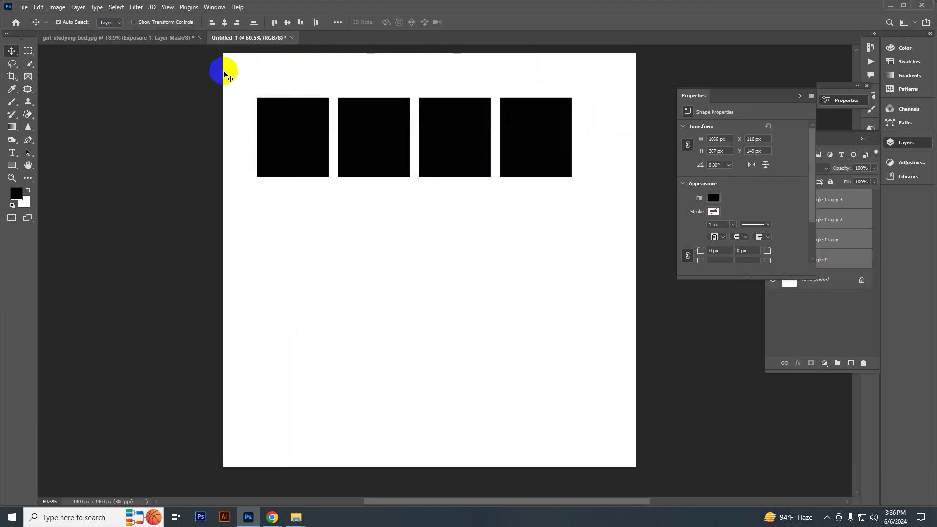
Copy the row of rectangles downward to build four evenly spaced rows.
{"action": "left_click_drag", "start_coordinate": [226, 63], "coordinate": [580, 201]}
{"action": "left_click_drag", "start_coordinate": [545, 158], "coordinate": [554, 230]}
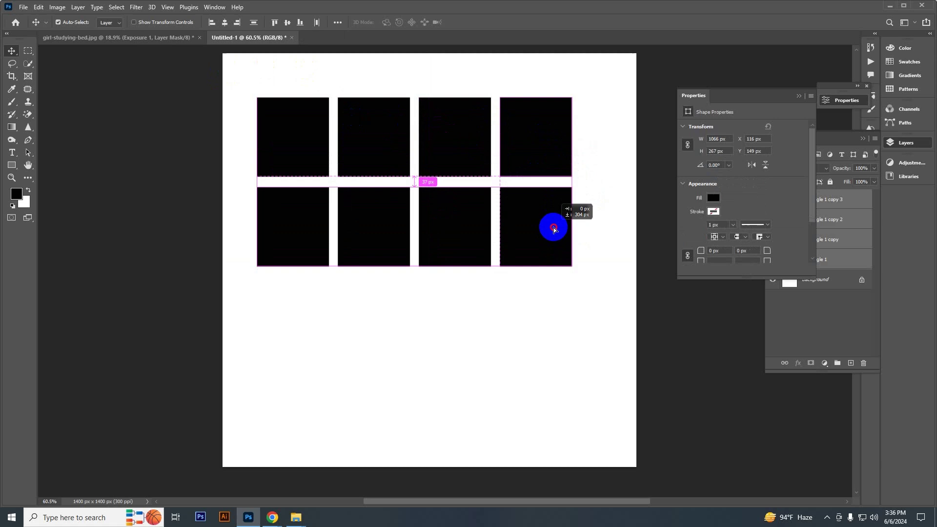
{"action": "left_click_drag", "start_coordinate": [272, 88], "coordinate": [494, 287]}
{"action": "left_click_drag", "start_coordinate": [539, 236], "coordinate": [546, 409]}
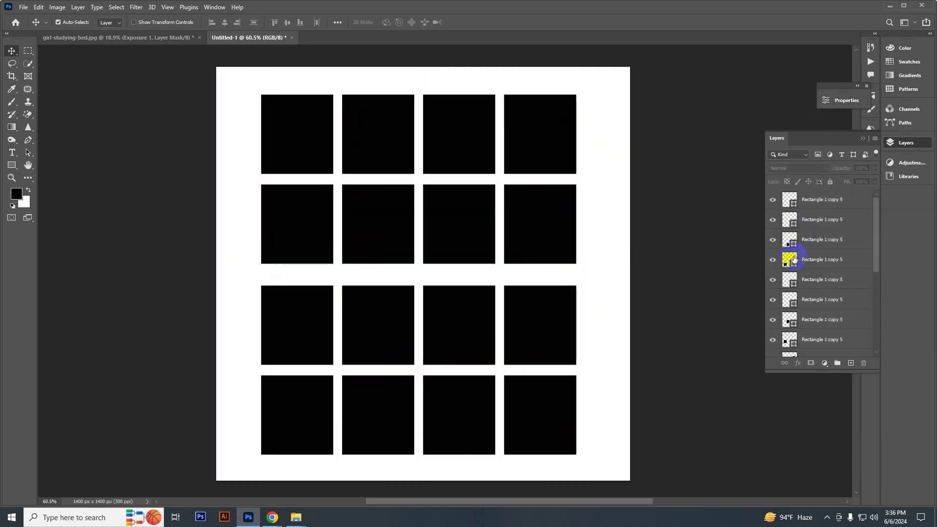
Select all sixteen rectangle layers and merge them into the single shape layer Rectangle 1 copy 5.
{"action": "left_click", "coordinate": [833, 203]}
{"action": "scroll", "coordinate": [863, 244], "scroll_direction": "down", "scroll_amount": 5}
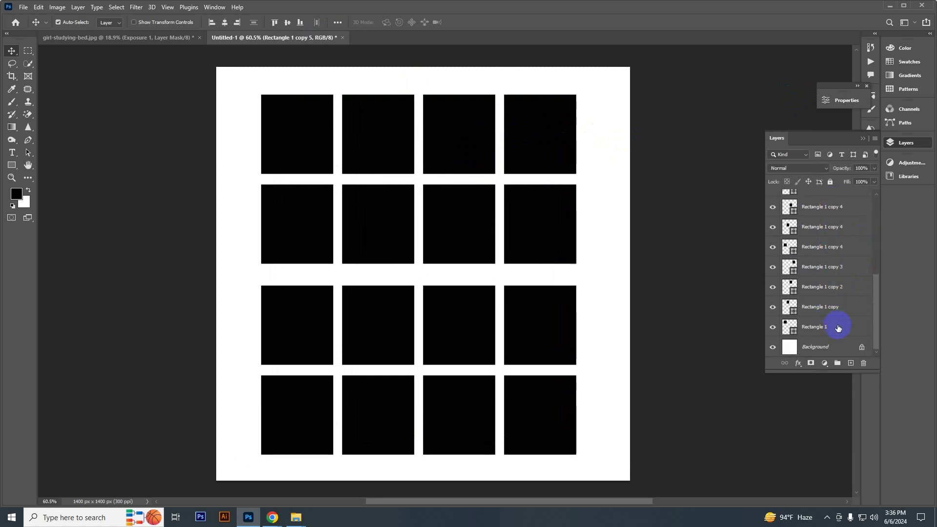
{"action": "left_click", "coordinate": [838, 328], "text": "shift"}
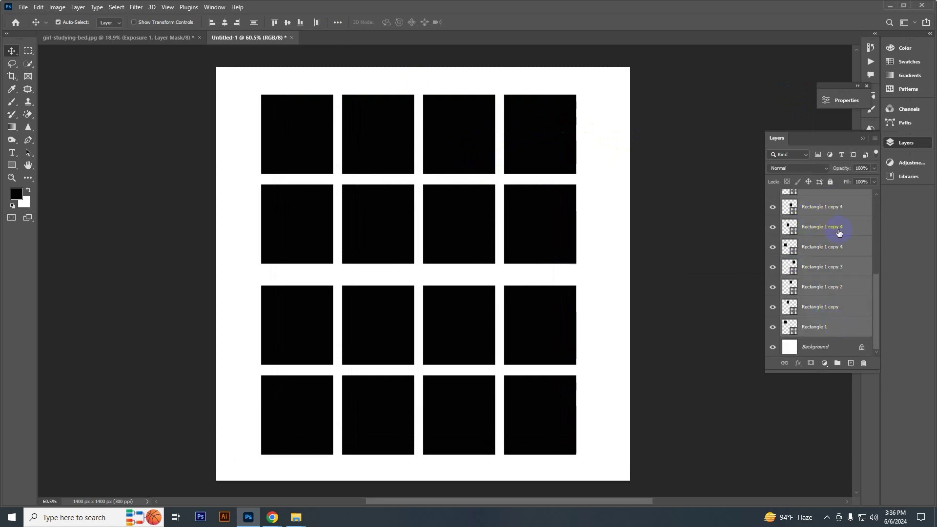
{"action": "right_click", "coordinate": [812, 208]}
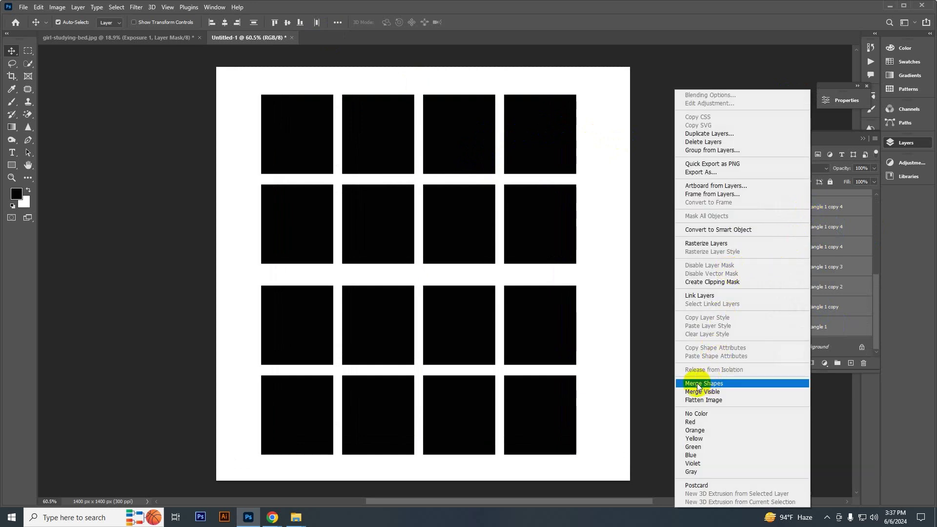
{"action": "left_click", "coordinate": [713, 383]}
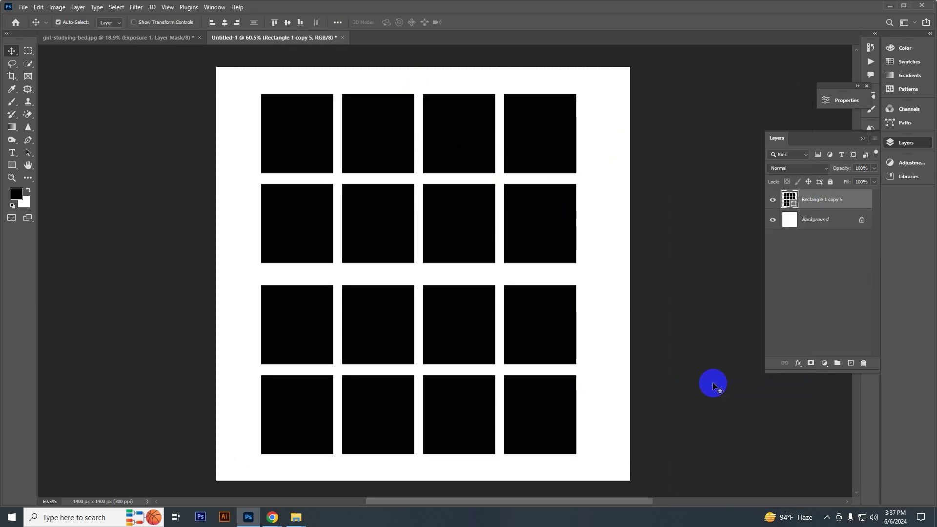
Place the black-and-white palm leaf PNG into the document.
{"action": "left_click", "coordinate": [24, 7]}
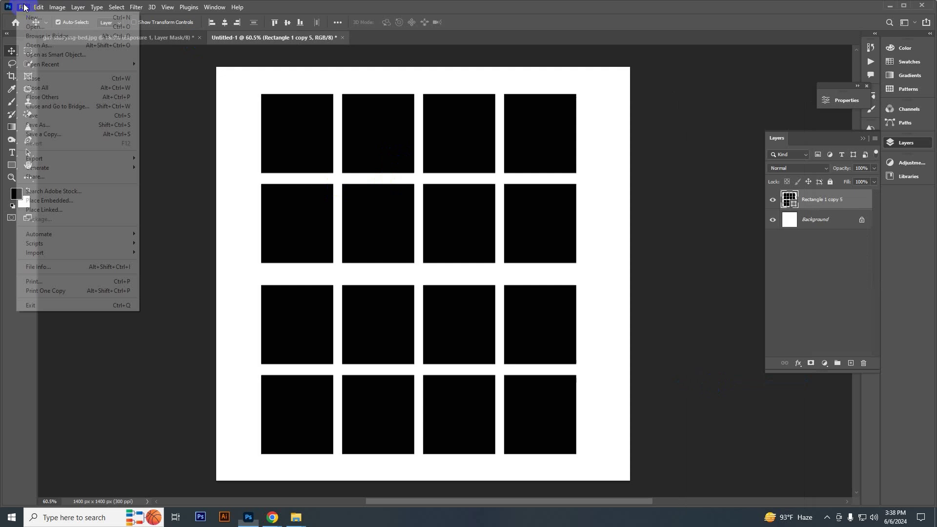
{"action": "left_click", "coordinate": [51, 200]}
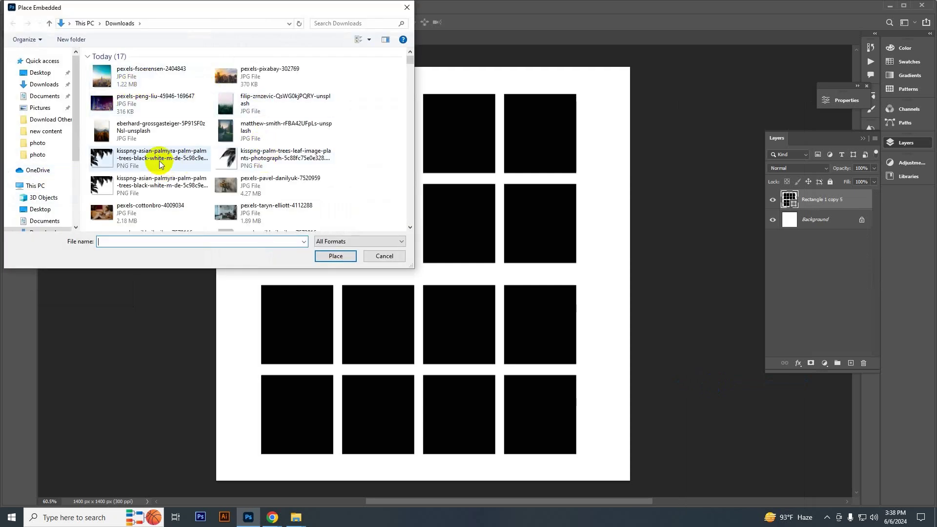
{"action": "left_click", "coordinate": [160, 164]}
{"action": "left_click", "coordinate": [336, 256]}
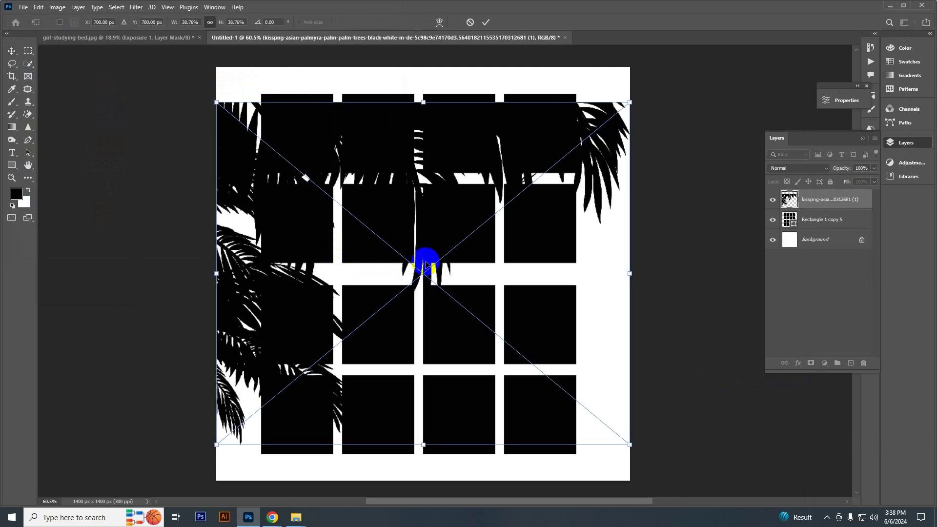
Flip the palm image horizontally and scale it down to fit over the window grid.
{"action": "right_click", "coordinate": [574, 165]}
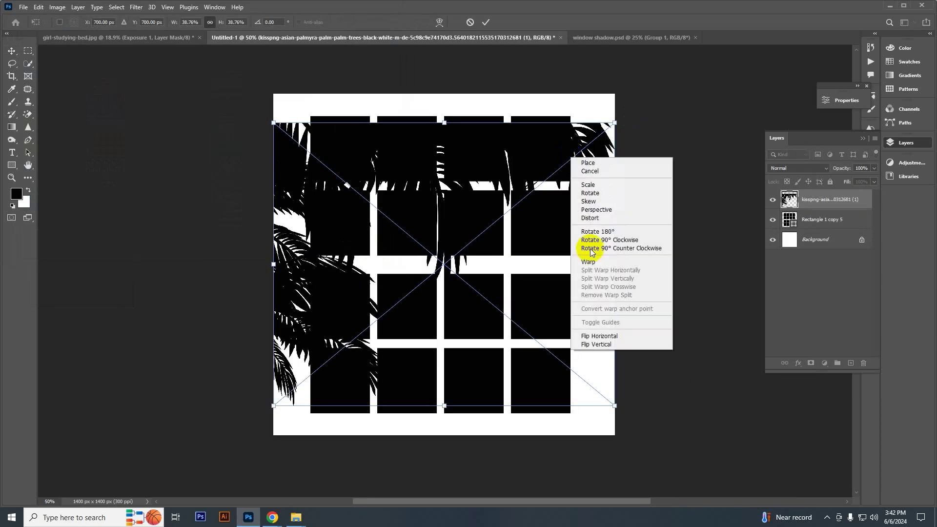
{"action": "left_click", "coordinate": [587, 336]}
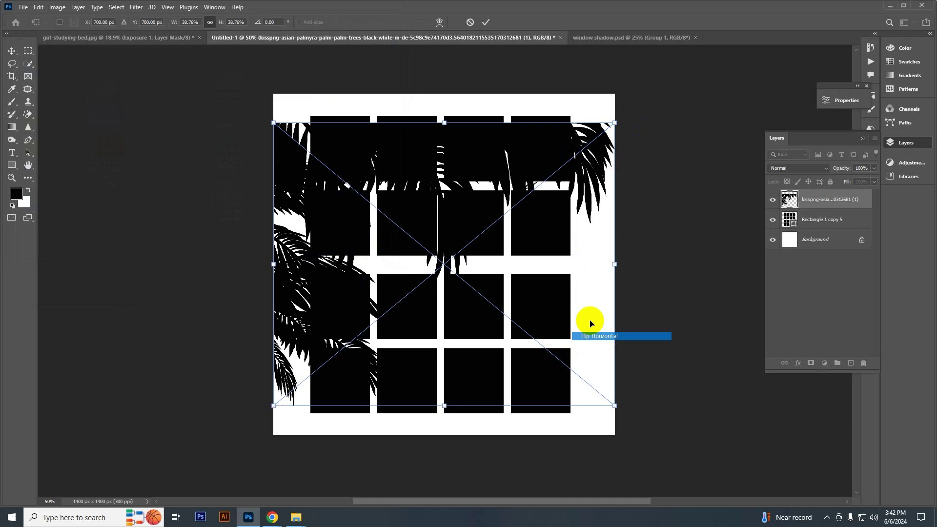
{"action": "left_click_drag", "start_coordinate": [614, 123], "coordinate": [601, 117]}
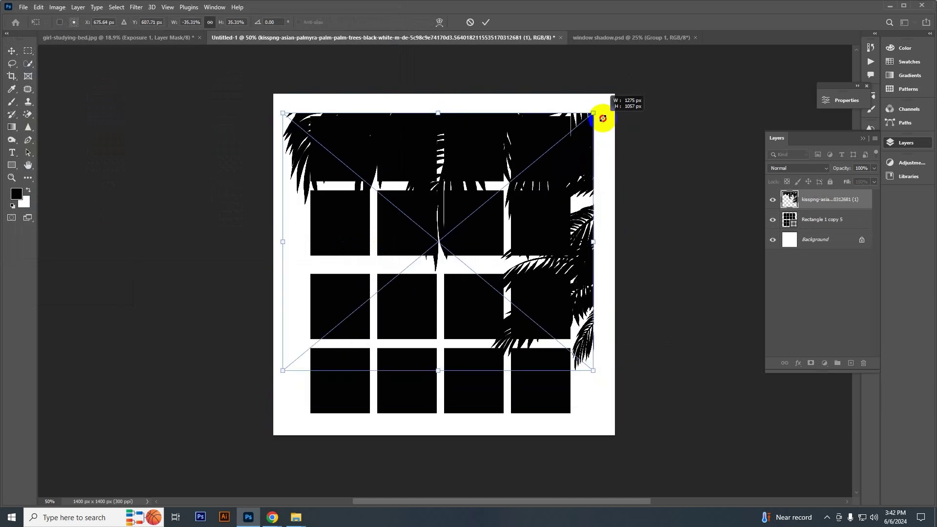
{"action": "left_click_drag", "start_coordinate": [610, 156], "coordinate": [609, 164]}
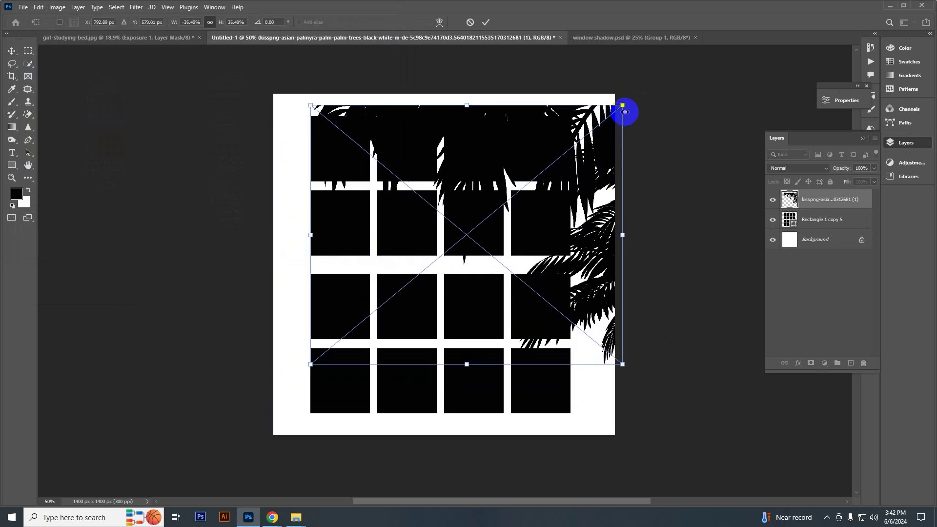
{"action": "left_click_drag", "start_coordinate": [613, 119], "coordinate": [597, 140]}
Invert the placed palms to white and clip them to the rectangle grid layer.
{"action": "key", "text": "Return"}
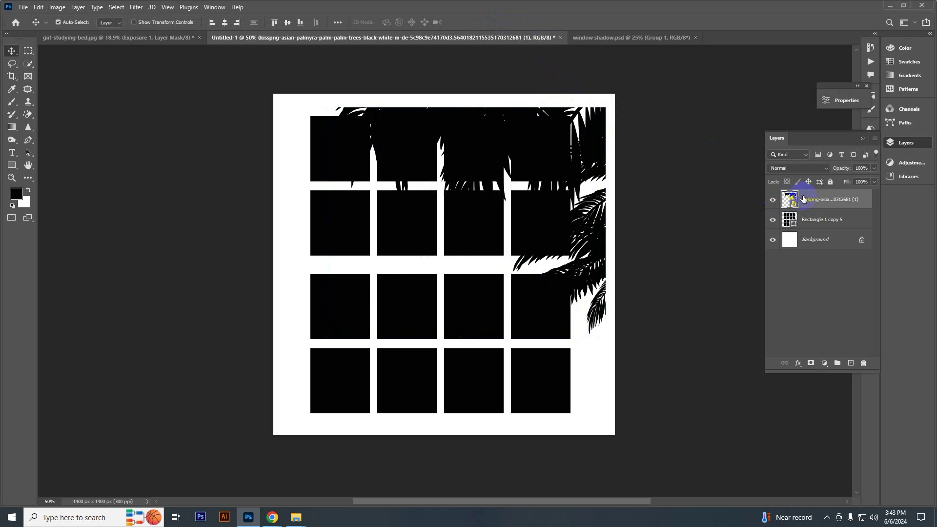
{"action": "key", "text": "ctrl+i"}
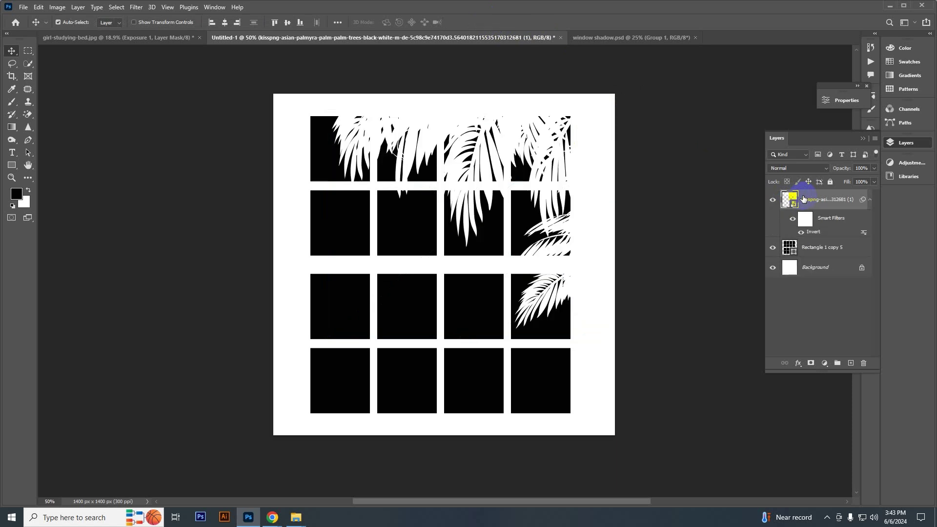
{"action": "right_click", "coordinate": [813, 197]}
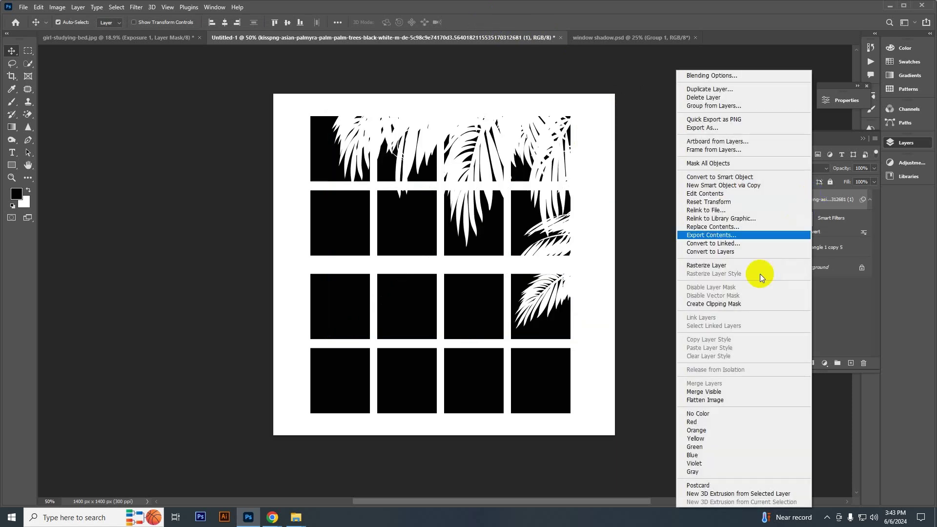
{"action": "left_click", "coordinate": [722, 304]}
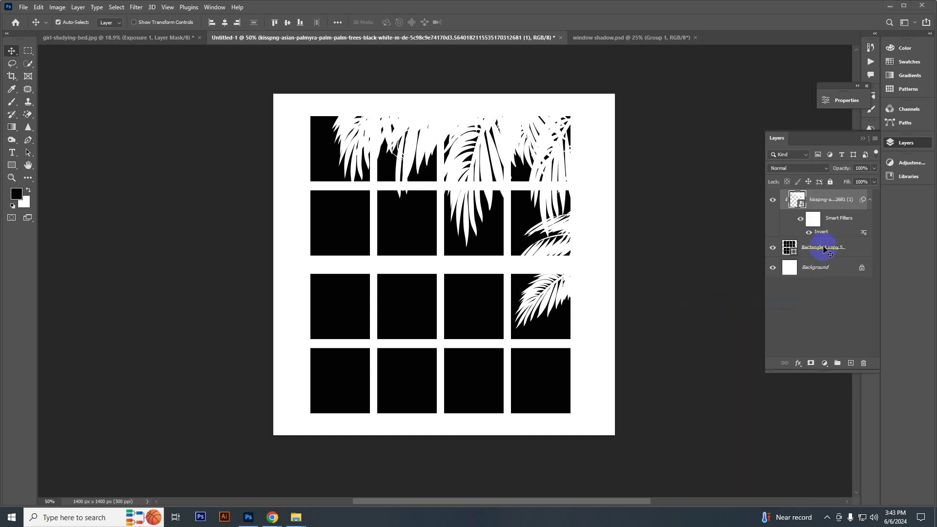
Merge the palm and window grid layers into one layer.
{"action": "left_click", "coordinate": [842, 248]}
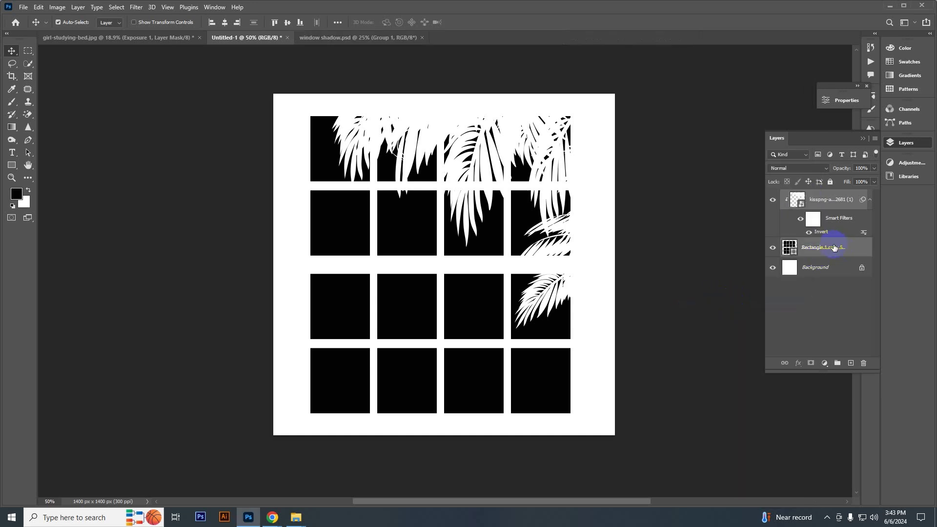
{"action": "right_click", "coordinate": [834, 248]}
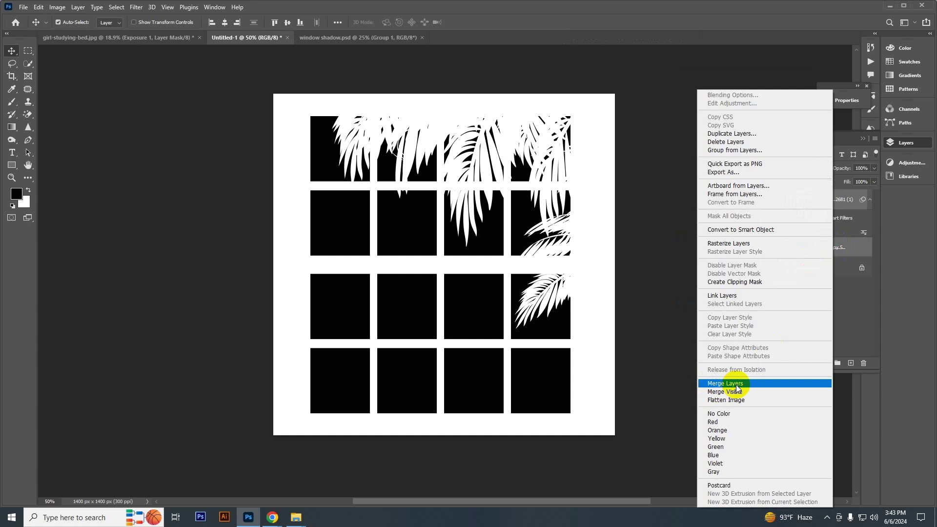
{"action": "left_click", "coordinate": [737, 386]}
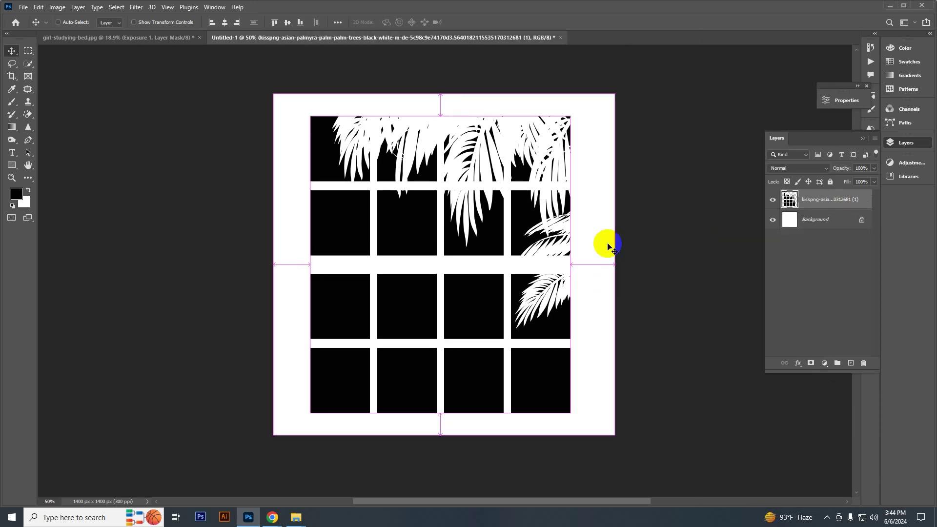
Apply a perspective transform tapering the window-and-palm layer toward the right.
{"action": "key", "text": "ctrl+t"}
{"action": "right_click", "coordinate": [499, 208]}
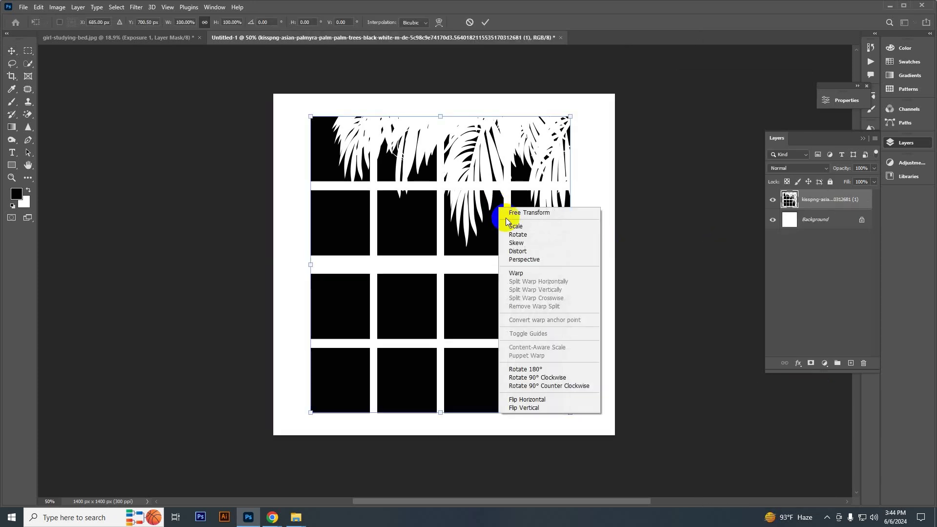
{"action": "left_click", "coordinate": [534, 259]}
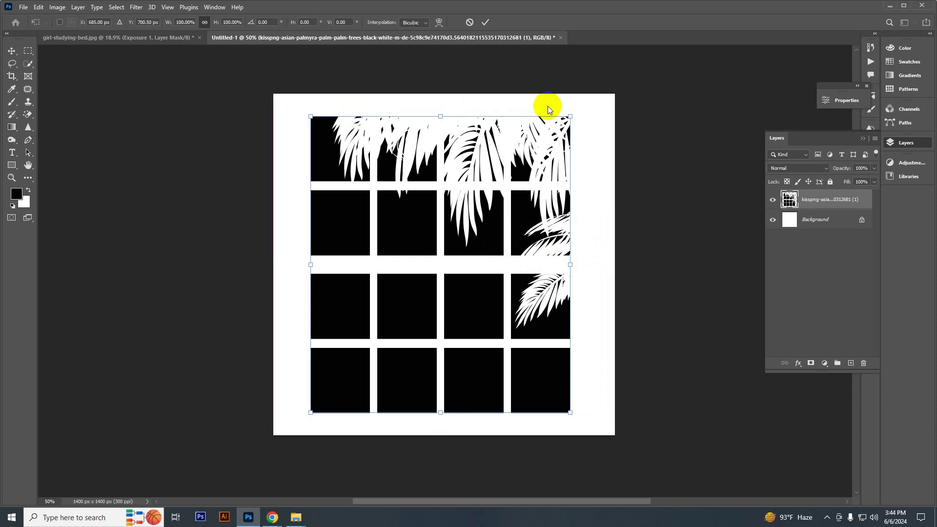
{"action": "left_click_drag", "start_coordinate": [570, 117], "coordinate": [564, 193]}
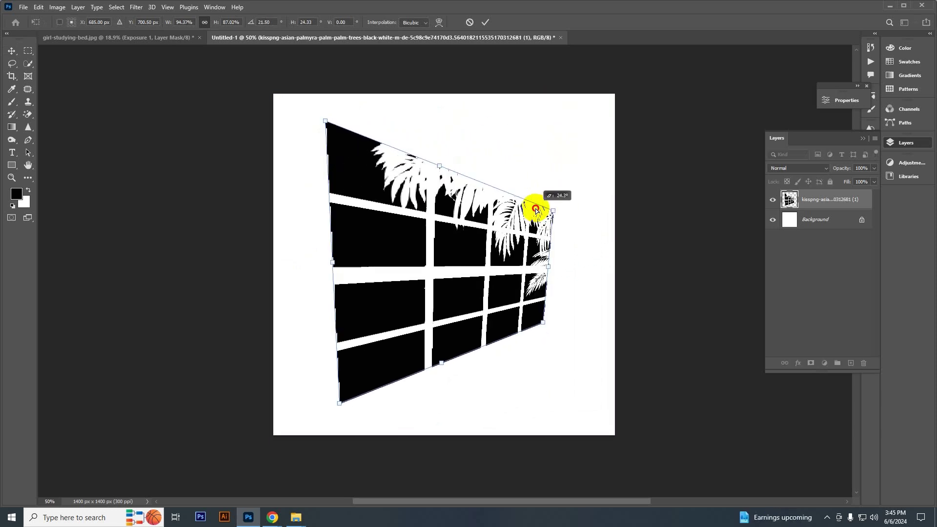
{"action": "left_click_drag", "start_coordinate": [565, 191], "coordinate": [540, 205]}
{"action": "left_click_drag", "start_coordinate": [326, 127], "coordinate": [339, 142]}
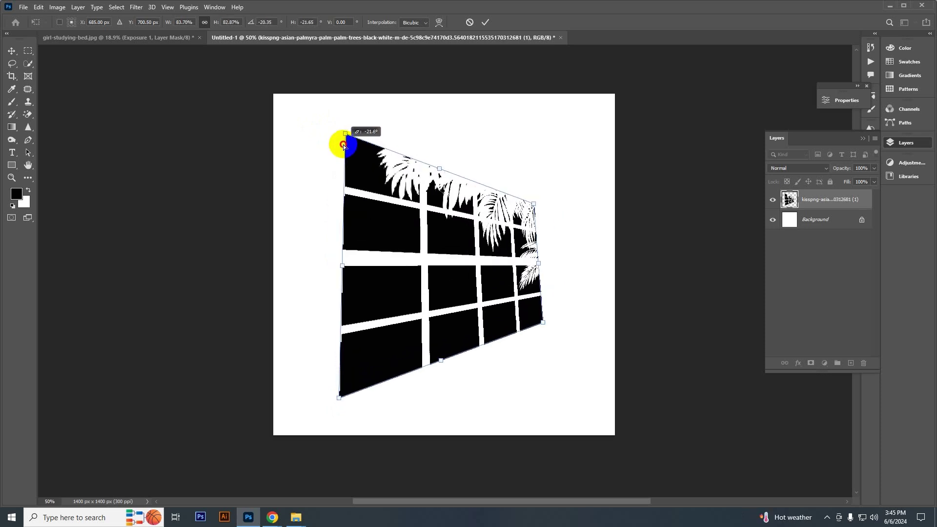
{"action": "key", "text": "Return"}
Swap the colours and define the image as a brush preset named 'window'.
{"action": "key", "text": "x"}
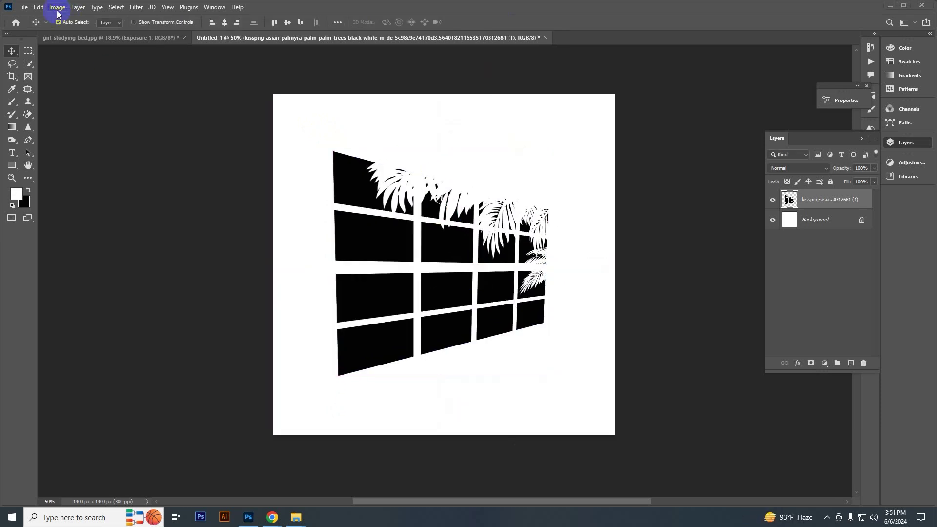
{"action": "left_click", "coordinate": [38, 7]}
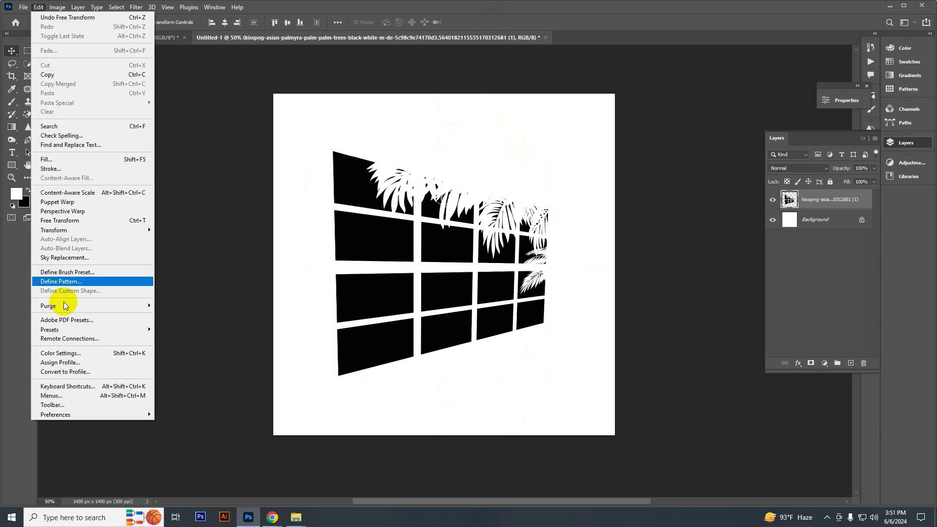
{"action": "left_click", "coordinate": [98, 272]}
{"action": "type", "text": "wind"}
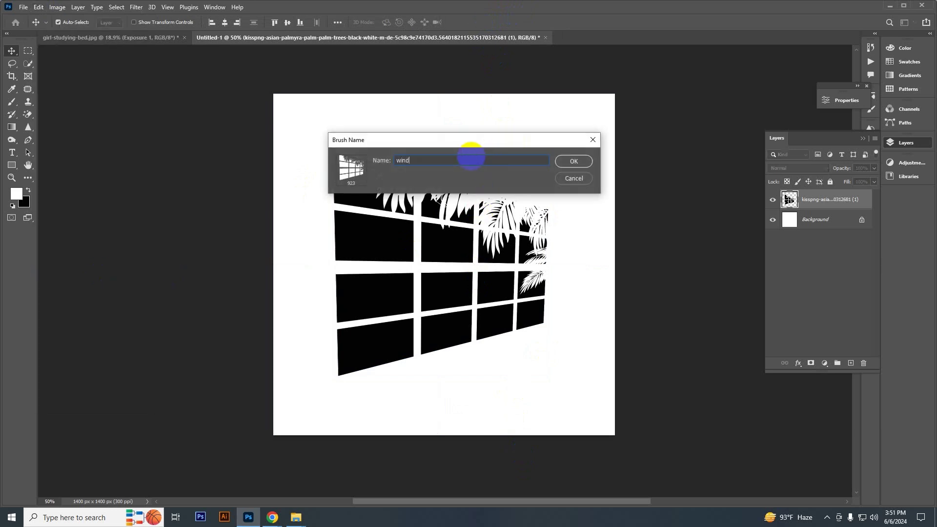
{"action": "type", "text": "ow"}
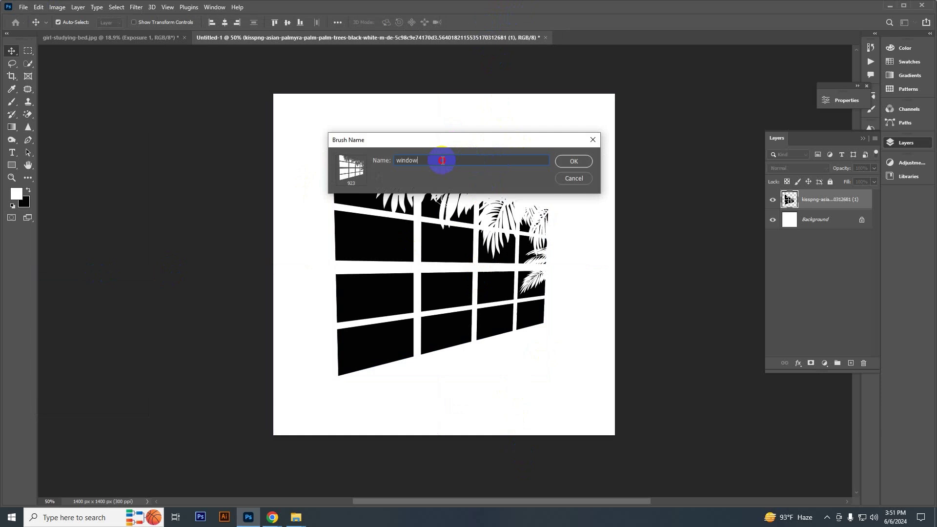
{"action": "left_click", "coordinate": [574, 162]}
Stamp the enlarged window brush shadow onto the bedroom photo's Exposure 1 mask.
{"action": "left_click", "coordinate": [94, 40]}
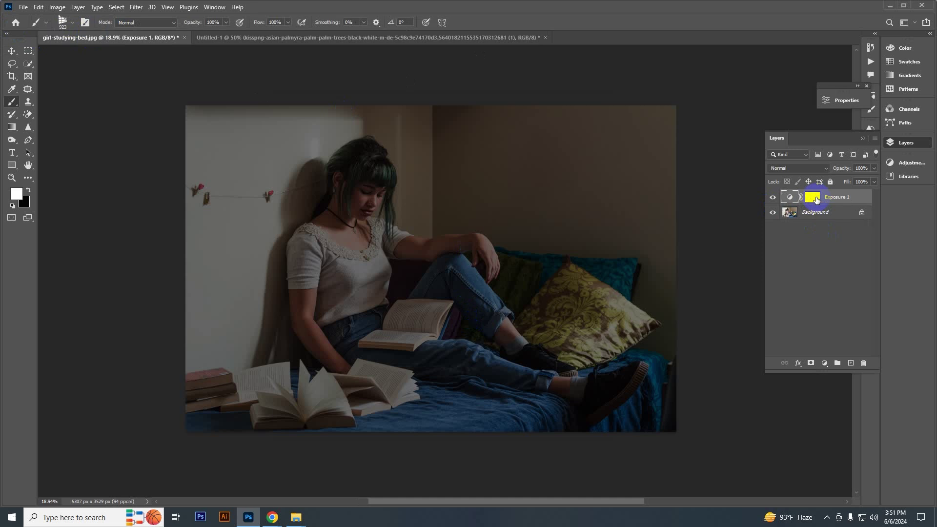
{"action": "left_click", "coordinate": [816, 200]}
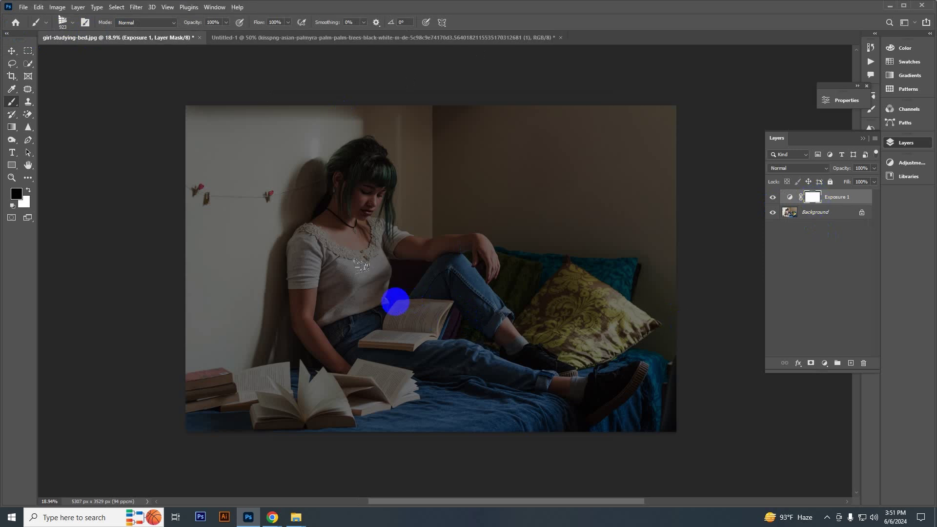
{"action": "key", "text": "bracketright"}
{"action": "key", "text": "bracketright"}
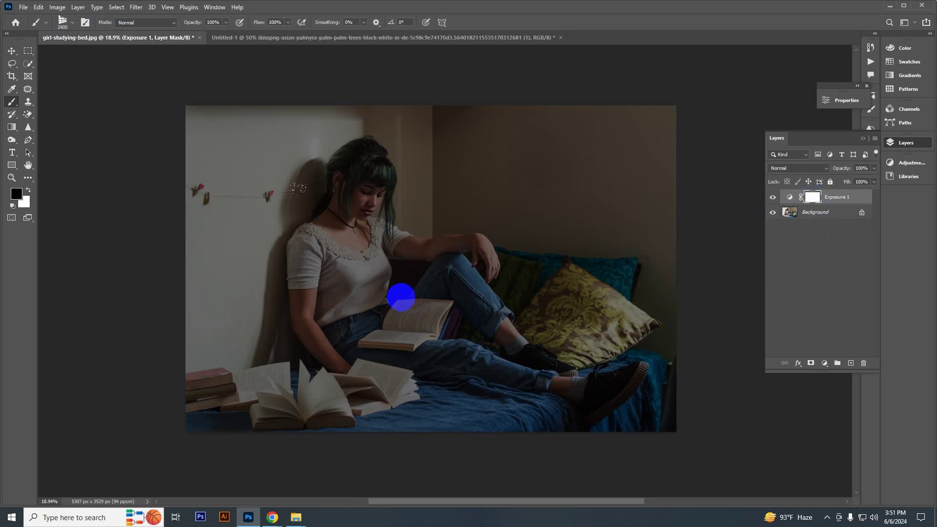
{"action": "key", "text": "bracketright"}
{"action": "key", "text": "bracketright"}
{"action": "key", "text": "bracketright"}
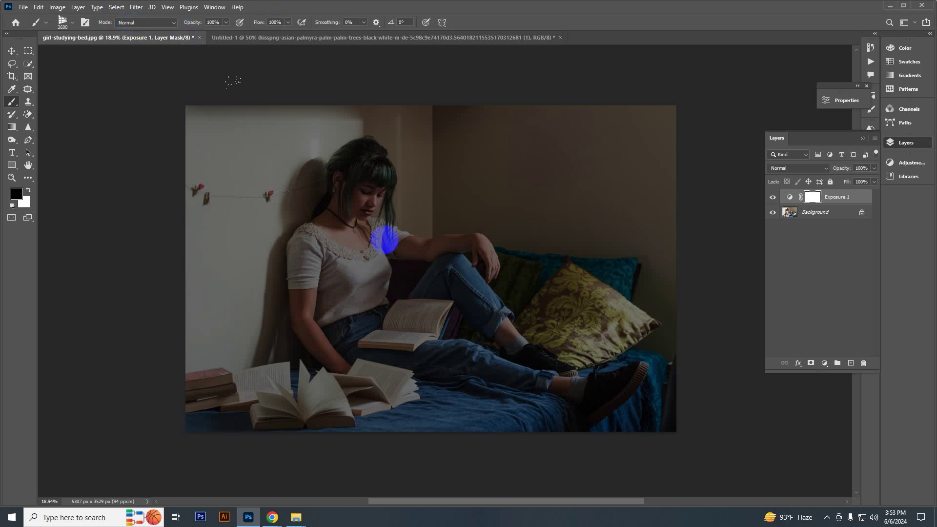
{"action": "key", "text": "ctrl+z"}
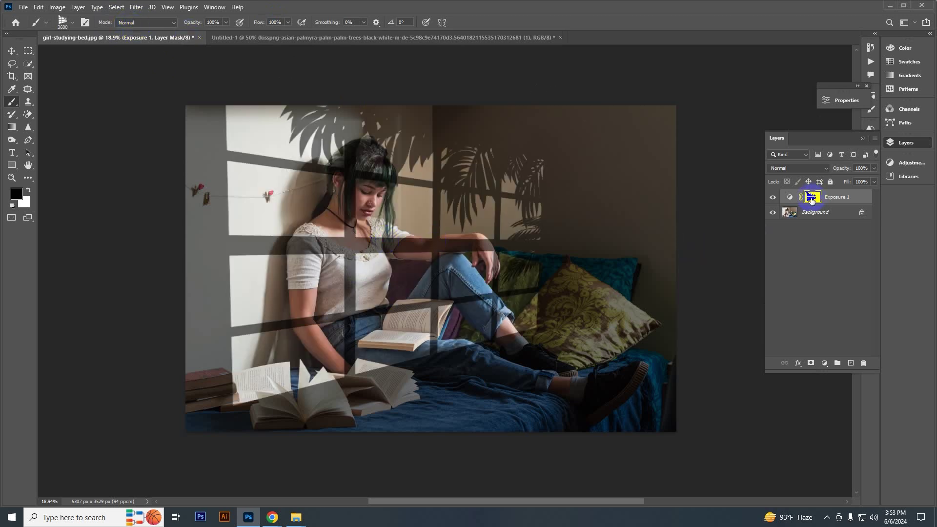
Increase the Exposure 1 mask's feather to soften the shadow edges.
{"action": "double_click", "coordinate": [813, 198]}
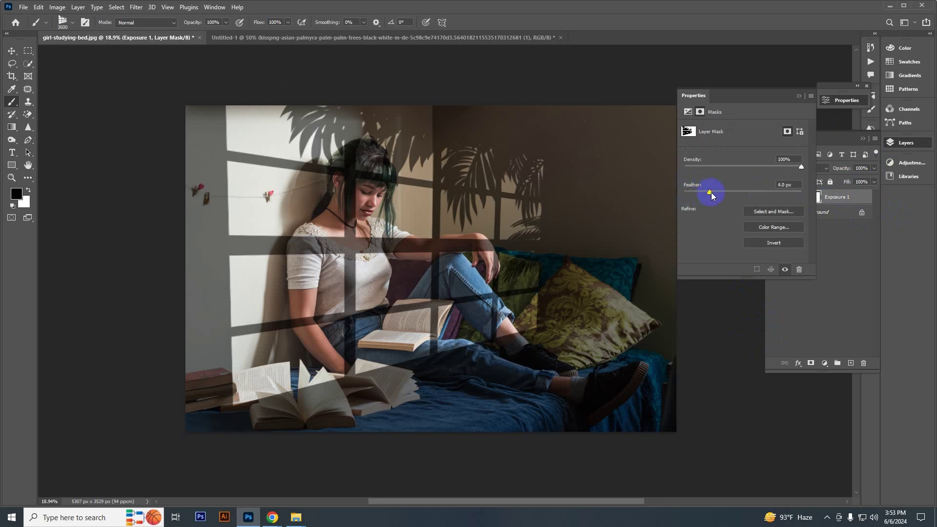
{"action": "left_click_drag", "start_coordinate": [711, 193], "coordinate": [721, 193]}
{"action": "left_click", "coordinate": [799, 96]}
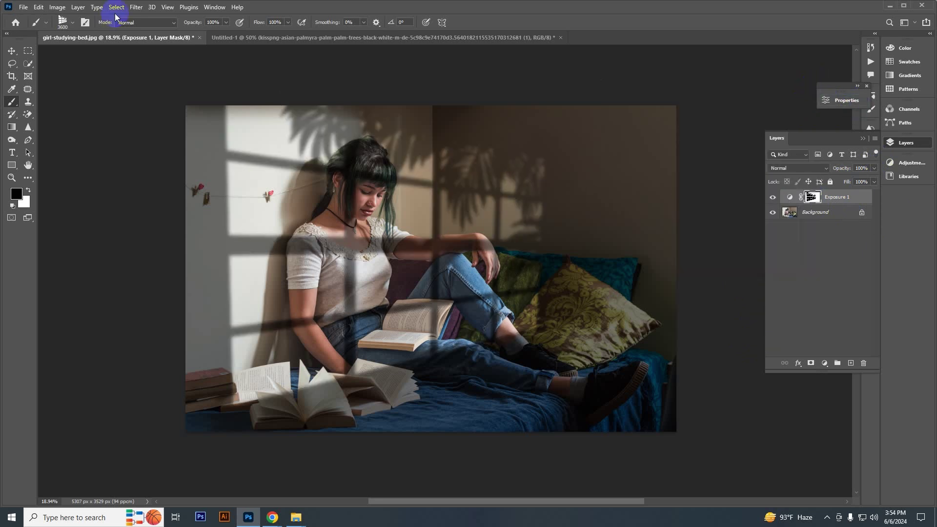
Add an EdgyAmber.3DL Color Lookup layer and fade it to about 22% opacity.
{"action": "left_click", "coordinate": [14, 52]}
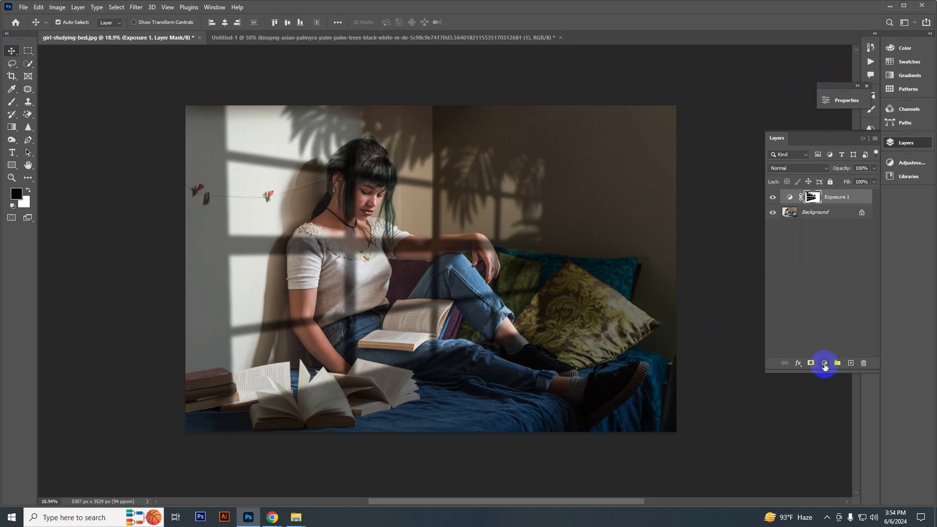
{"action": "left_click", "coordinate": [824, 365]}
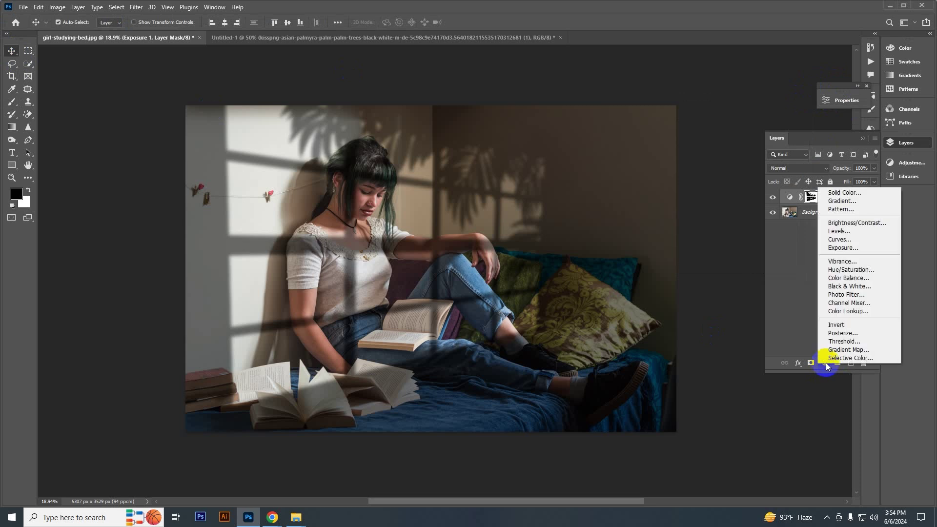
{"action": "left_click", "coordinate": [848, 312]}
{"action": "left_click", "coordinate": [798, 130]}
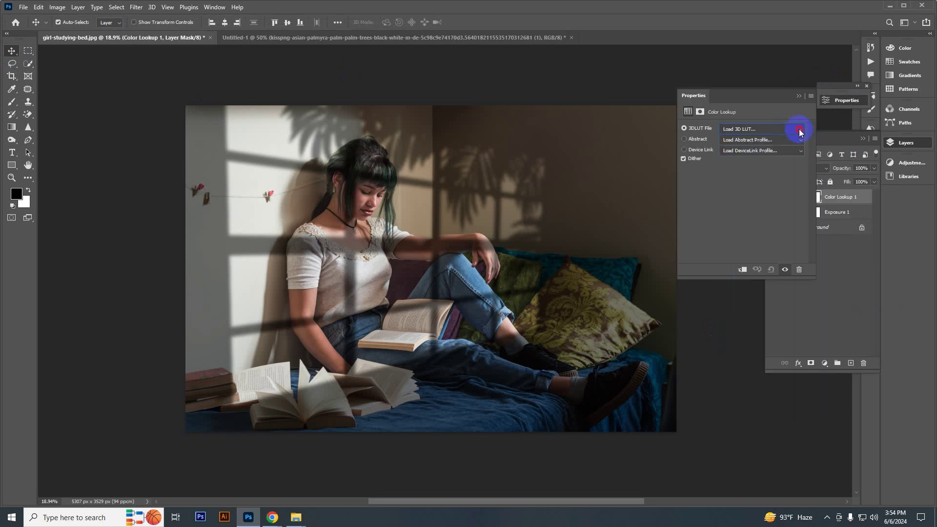
{"action": "left_click", "coordinate": [799, 131]}
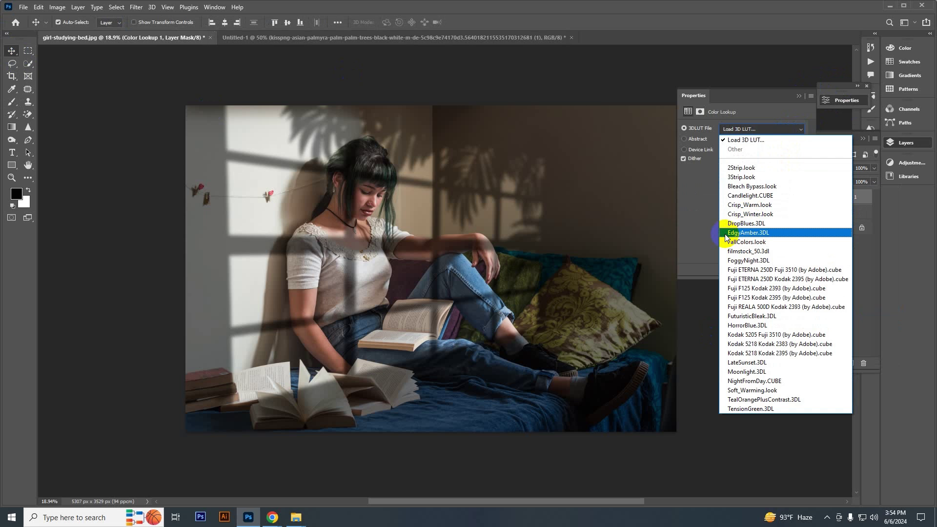
{"action": "left_click", "coordinate": [765, 232]}
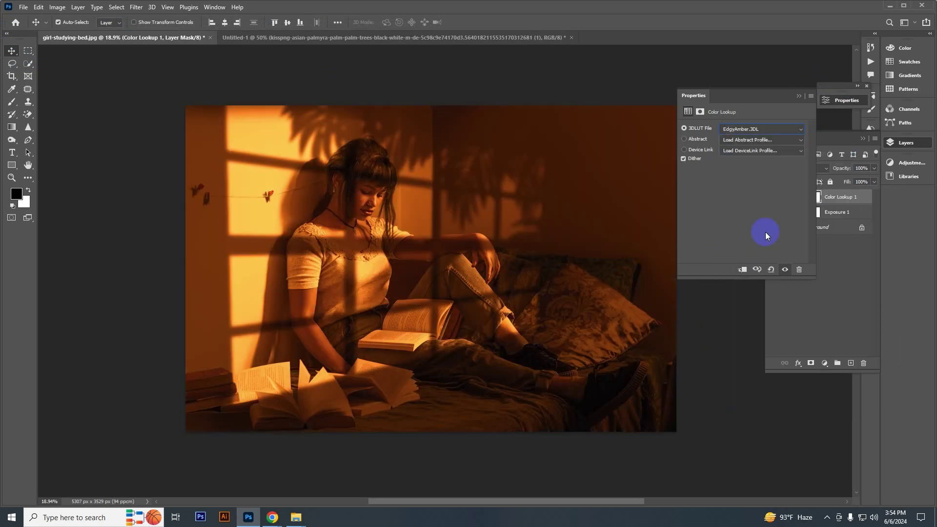
{"action": "left_click", "coordinate": [874, 168]}
{"action": "left_click_drag", "start_coordinate": [843, 181], "coordinate": [839, 181]}
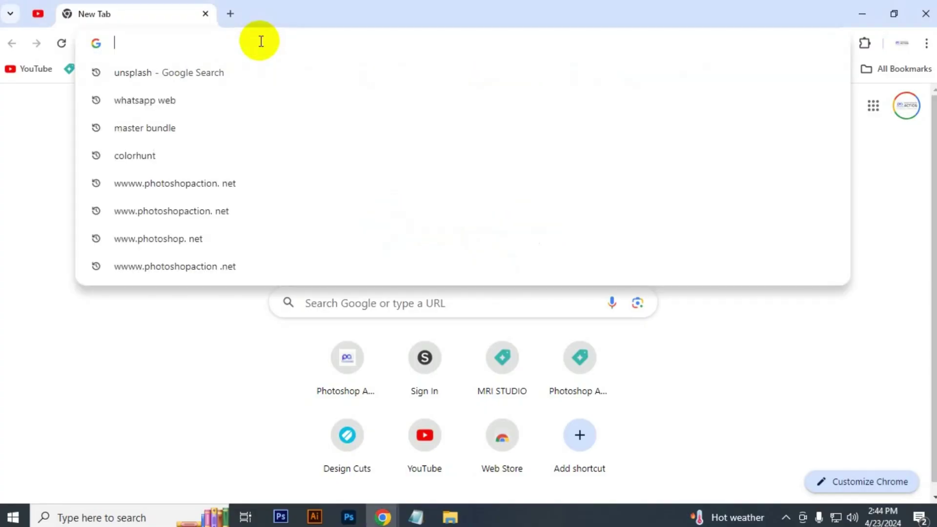
{"action": "type", "text": "www"}
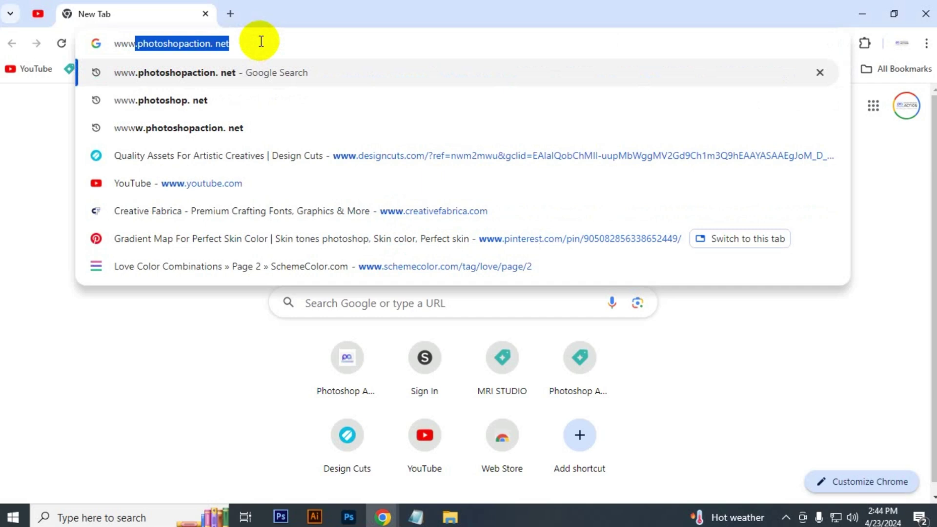
{"action": "type", "text": ".photosho"}
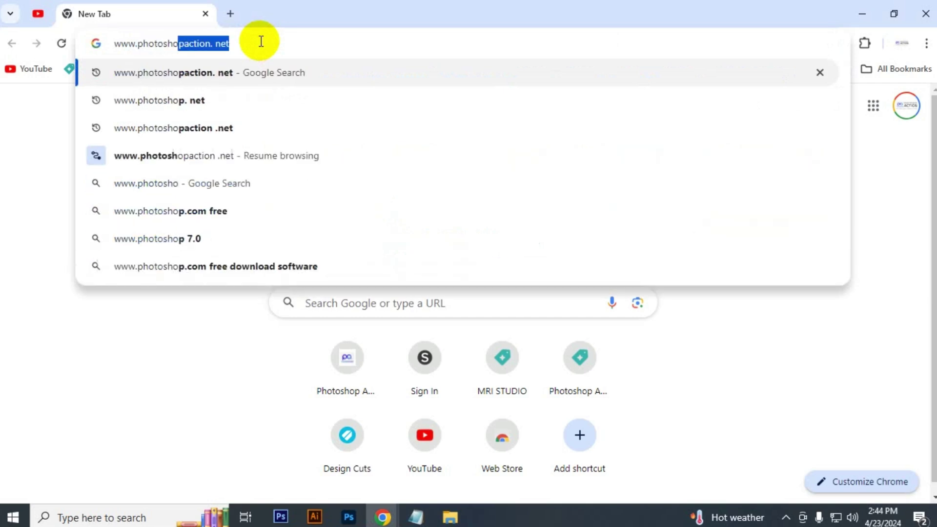
{"action": "type", "text": "paction. "}
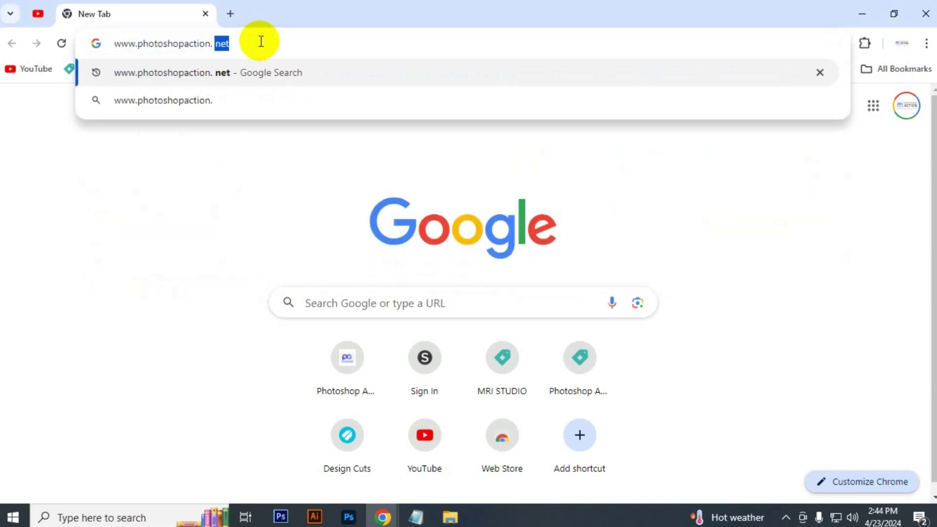
{"action": "type", "text": "net"}
{"action": "key", "text": "Return"}
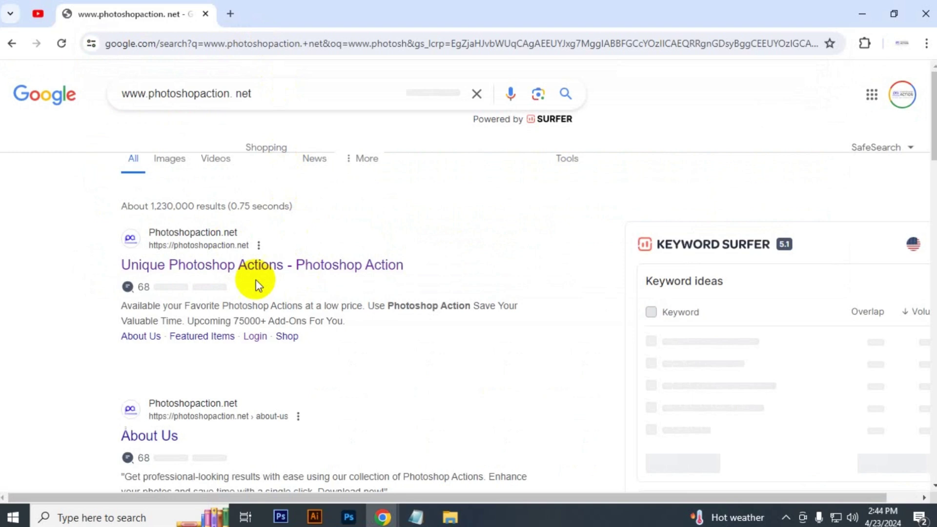
Open Photoshopaction.net from the results, scroll its products, and open then close the support chat.
{"action": "left_click", "coordinate": [248, 268]}
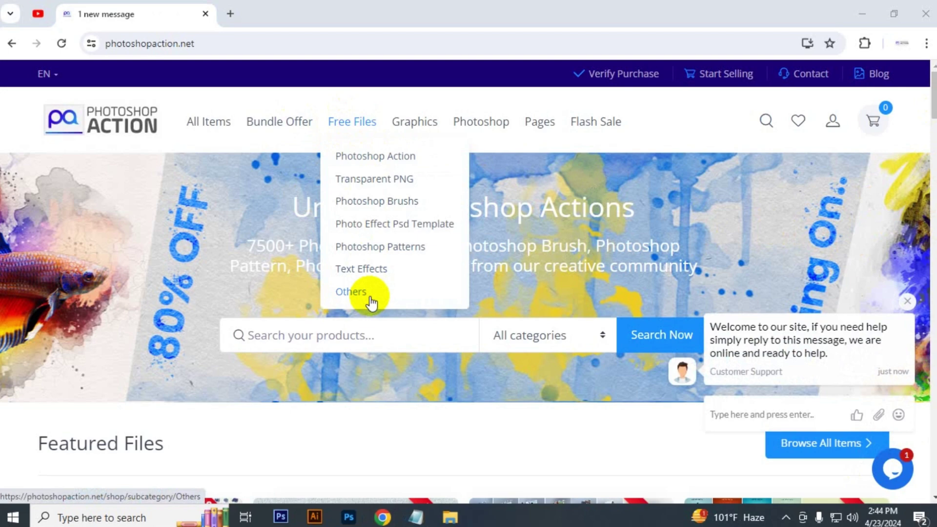
{"action": "left_click_drag", "start_coordinate": [934, 115], "coordinate": [933, 288]}
{"action": "left_click", "coordinate": [891, 469]}
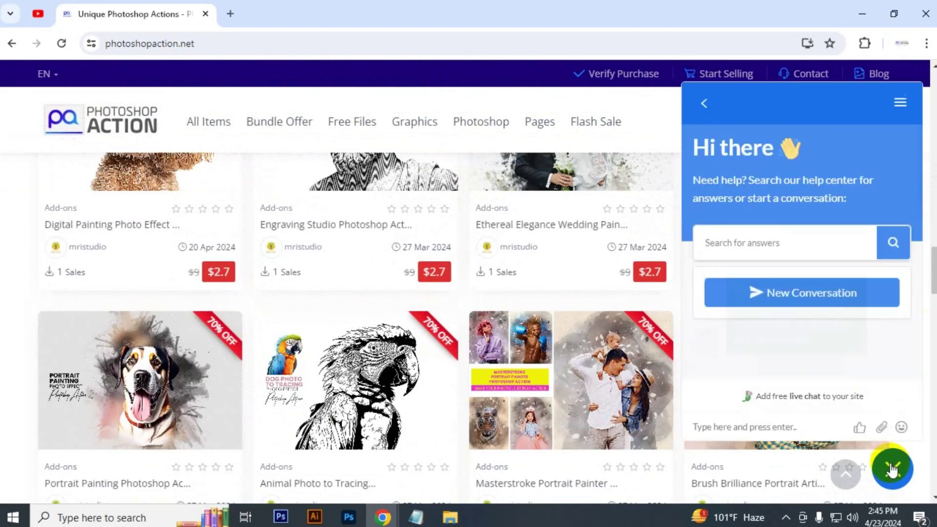
{"action": "left_click", "coordinate": [705, 104]}
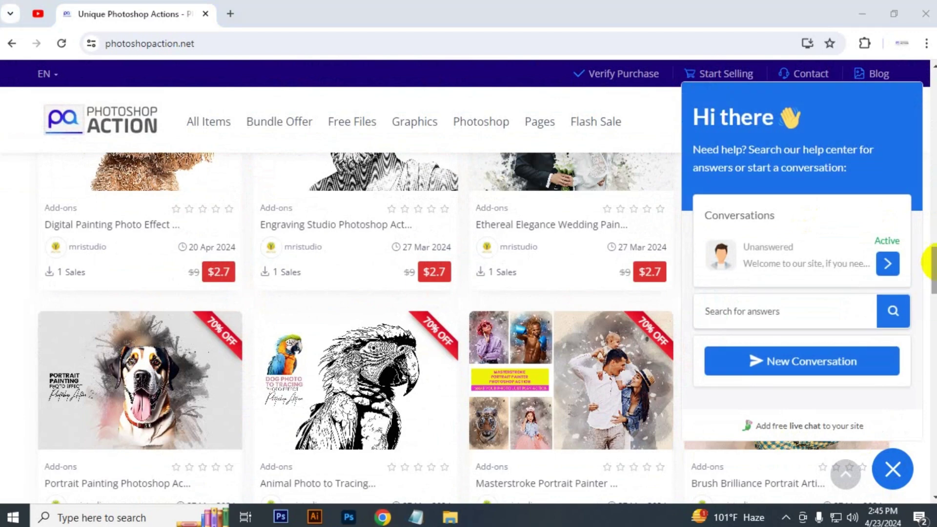
{"action": "left_click_drag", "start_coordinate": [933, 283], "coordinate": [932, 361]}
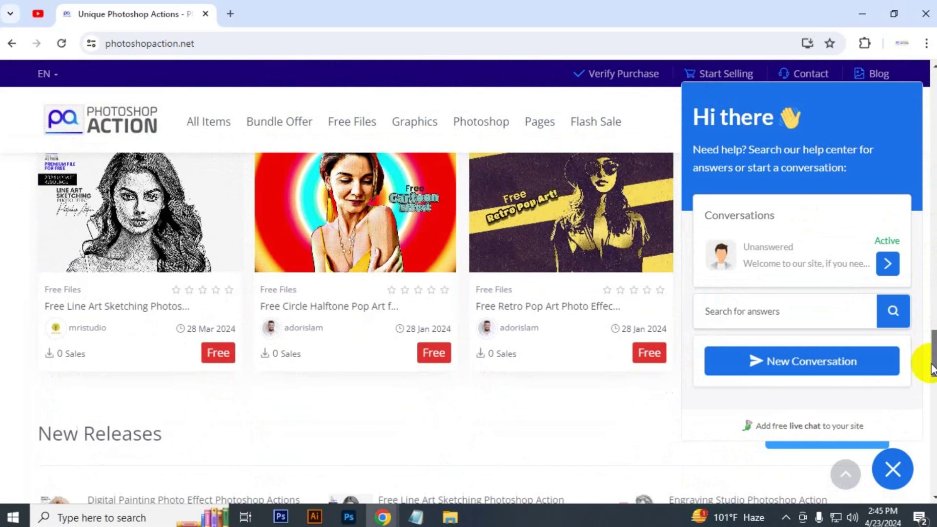
{"action": "left_click", "coordinate": [893, 471]}
{"action": "mouse_move", "coordinate": [933, 343]}
{"action": "left_mouse_down"}
{"action": "mouse_move", "coordinate": [933, 372]}
{"action": "mouse_move", "coordinate": [932, 197]}
{"action": "left_mouse_up"}
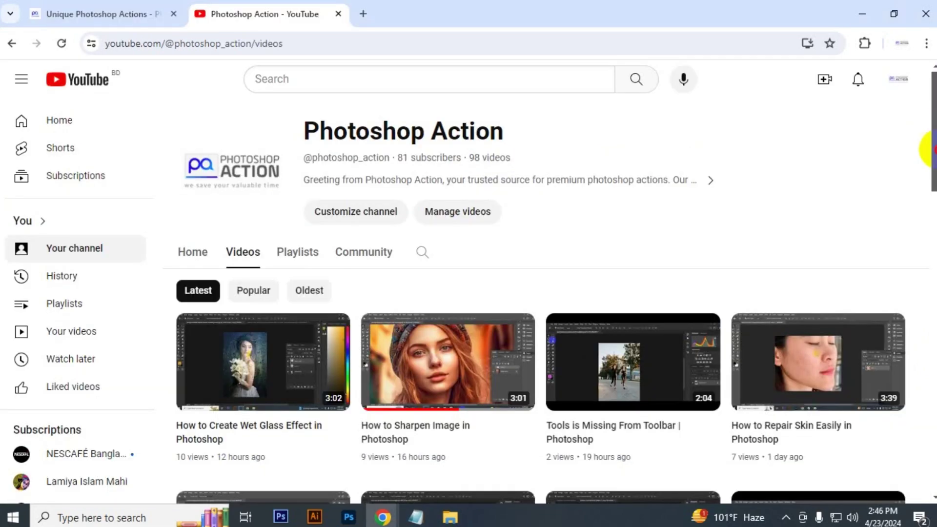
{"action": "left_click_drag", "start_coordinate": [927, 151], "coordinate": [932, 455]}
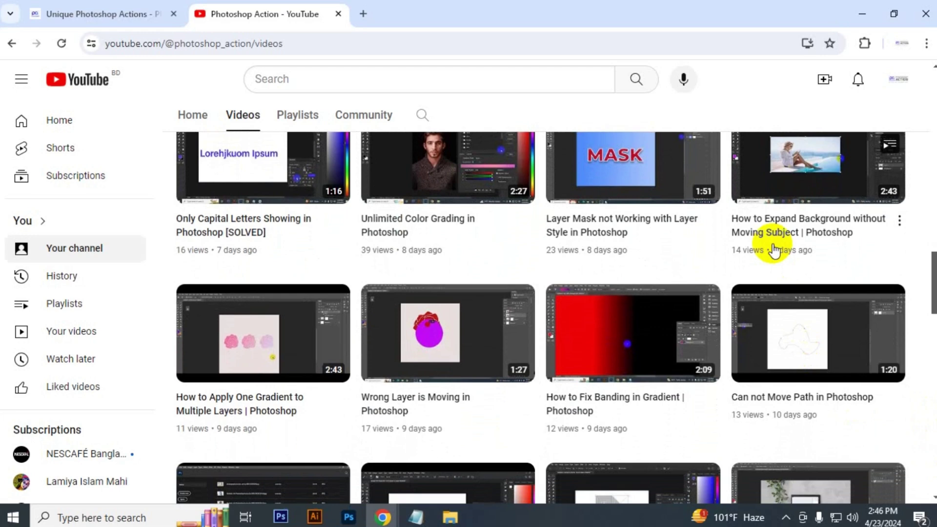
{"action": "scroll", "coordinate": [770, 247], "scroll_direction": "down", "scroll_amount": 2}
{"action": "scroll", "coordinate": [776, 244], "scroll_direction": "down", "scroll_amount": 2}
{"action": "scroll", "coordinate": [771, 239], "scroll_direction": "down", "scroll_amount": 2}
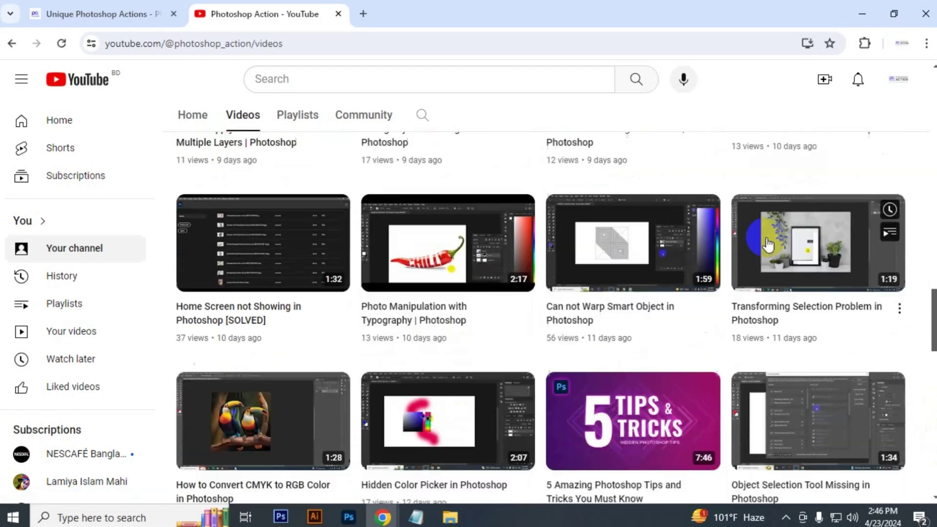
{"action": "scroll", "coordinate": [777, 252], "scroll_direction": "down", "scroll_amount": 1}
{"action": "scroll", "coordinate": [778, 251], "scroll_direction": "down", "scroll_amount": 1}
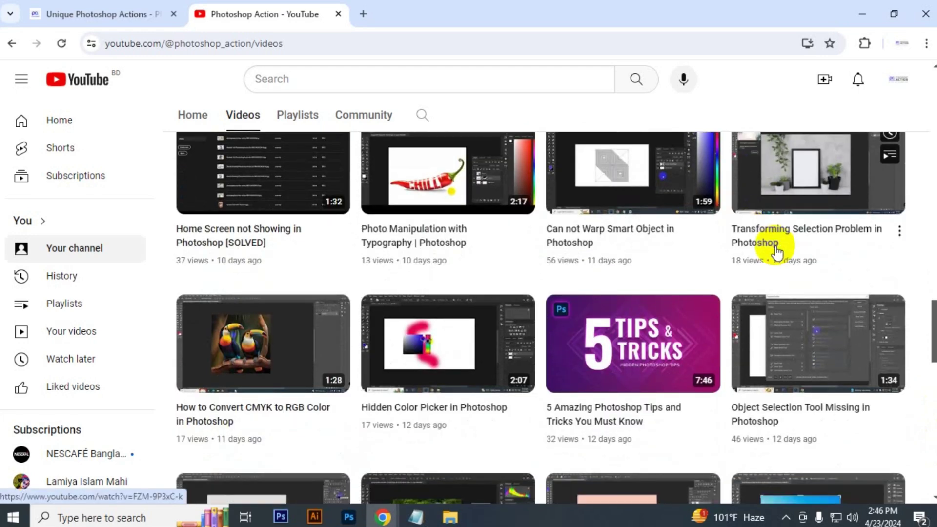
{"action": "scroll", "coordinate": [776, 251], "scroll_direction": "down", "scroll_amount": 3}
{"action": "scroll", "coordinate": [778, 253], "scroll_direction": "down", "scroll_amount": 3}
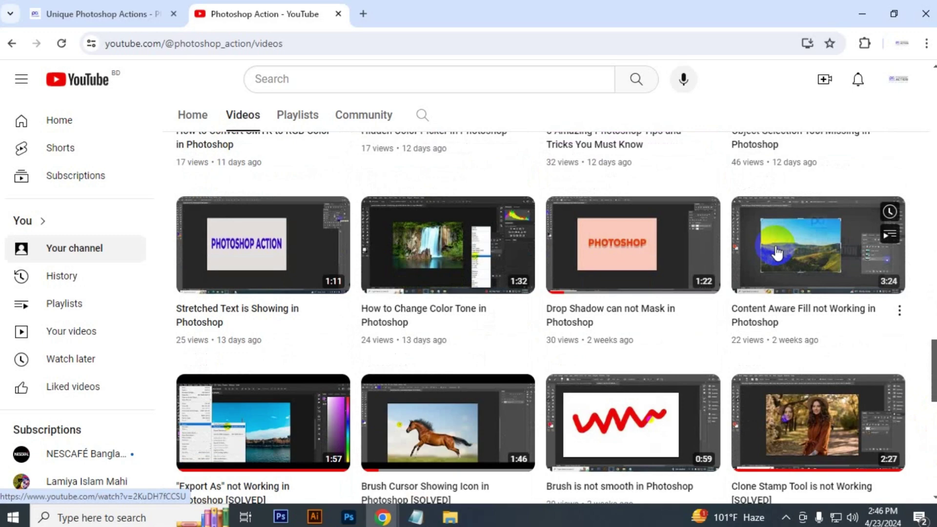
{"action": "scroll", "coordinate": [777, 253], "scroll_direction": "down", "scroll_amount": 3}
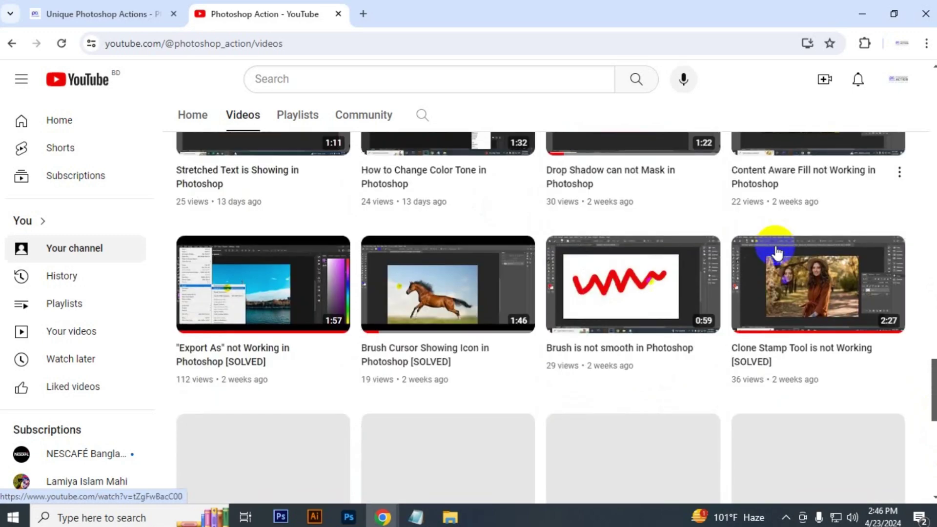